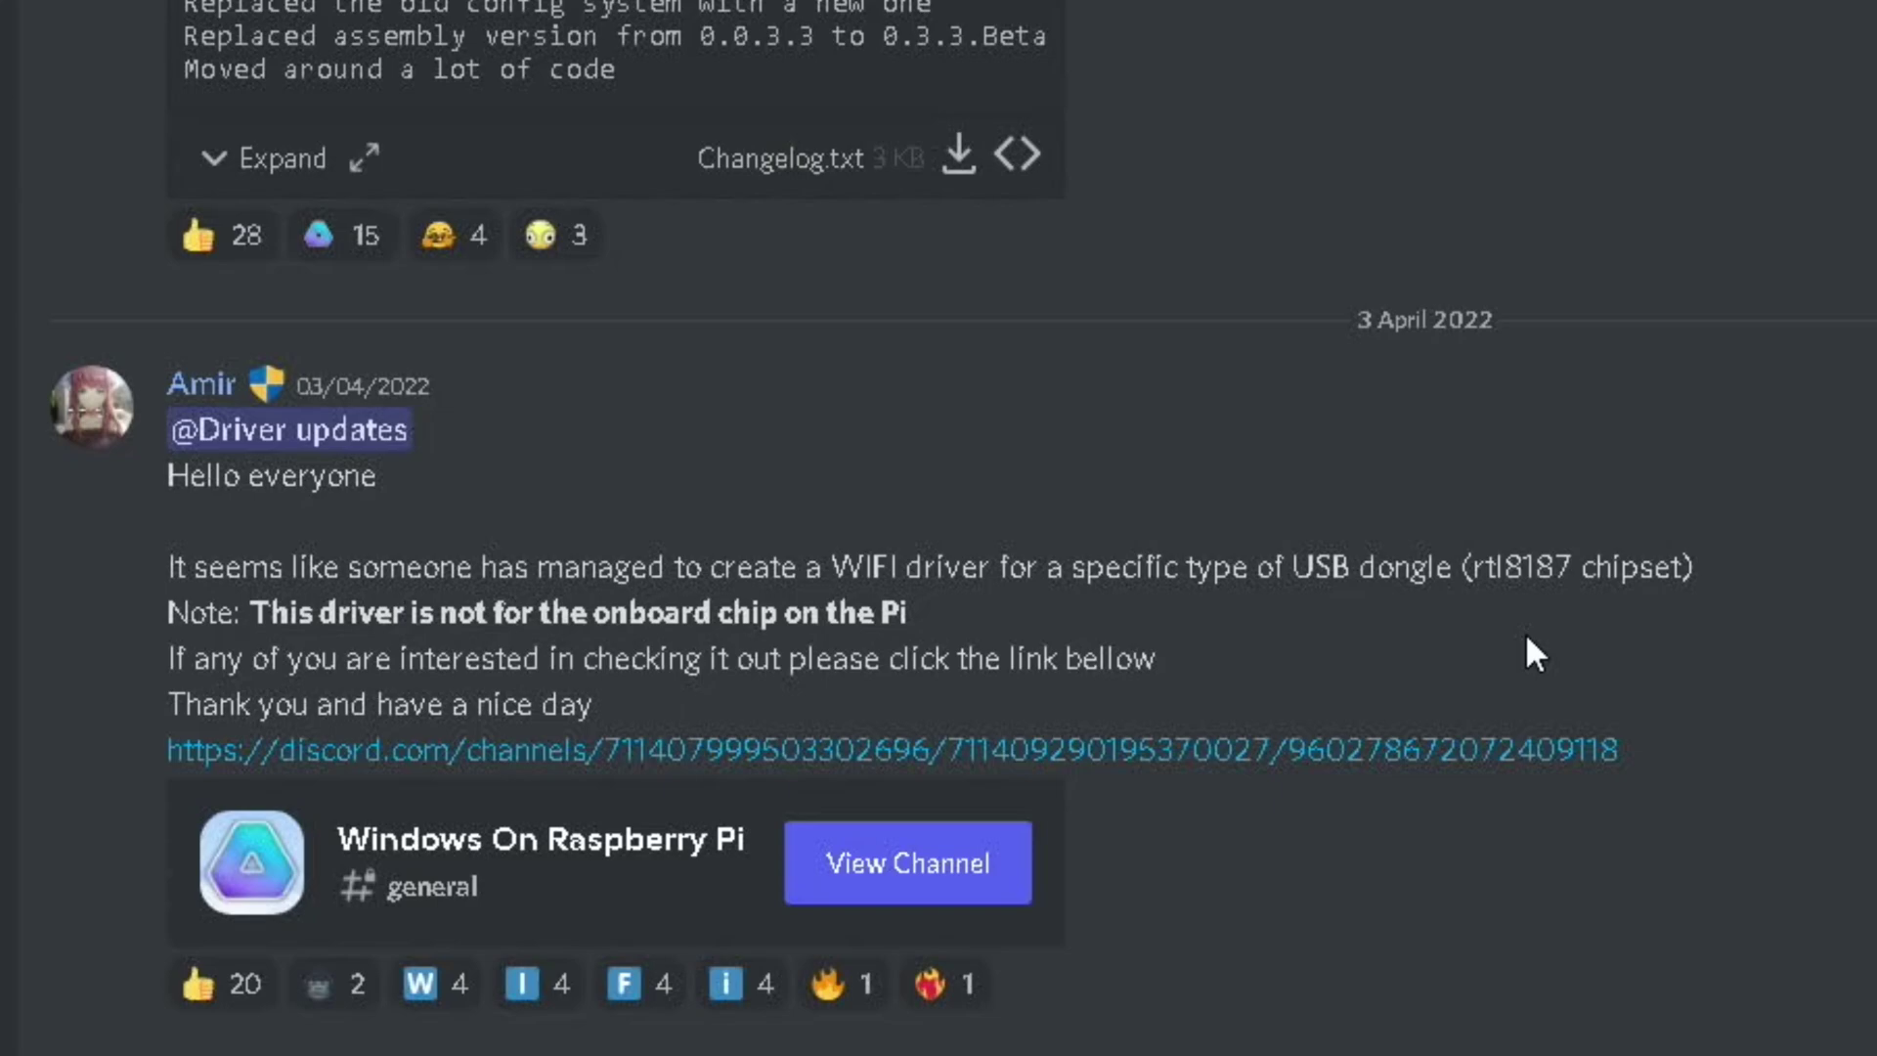
# - Open the Discord channel link and scroll through the Windows On Raspberry Pi #general chat
pyautogui.rightClick(1066, 749)
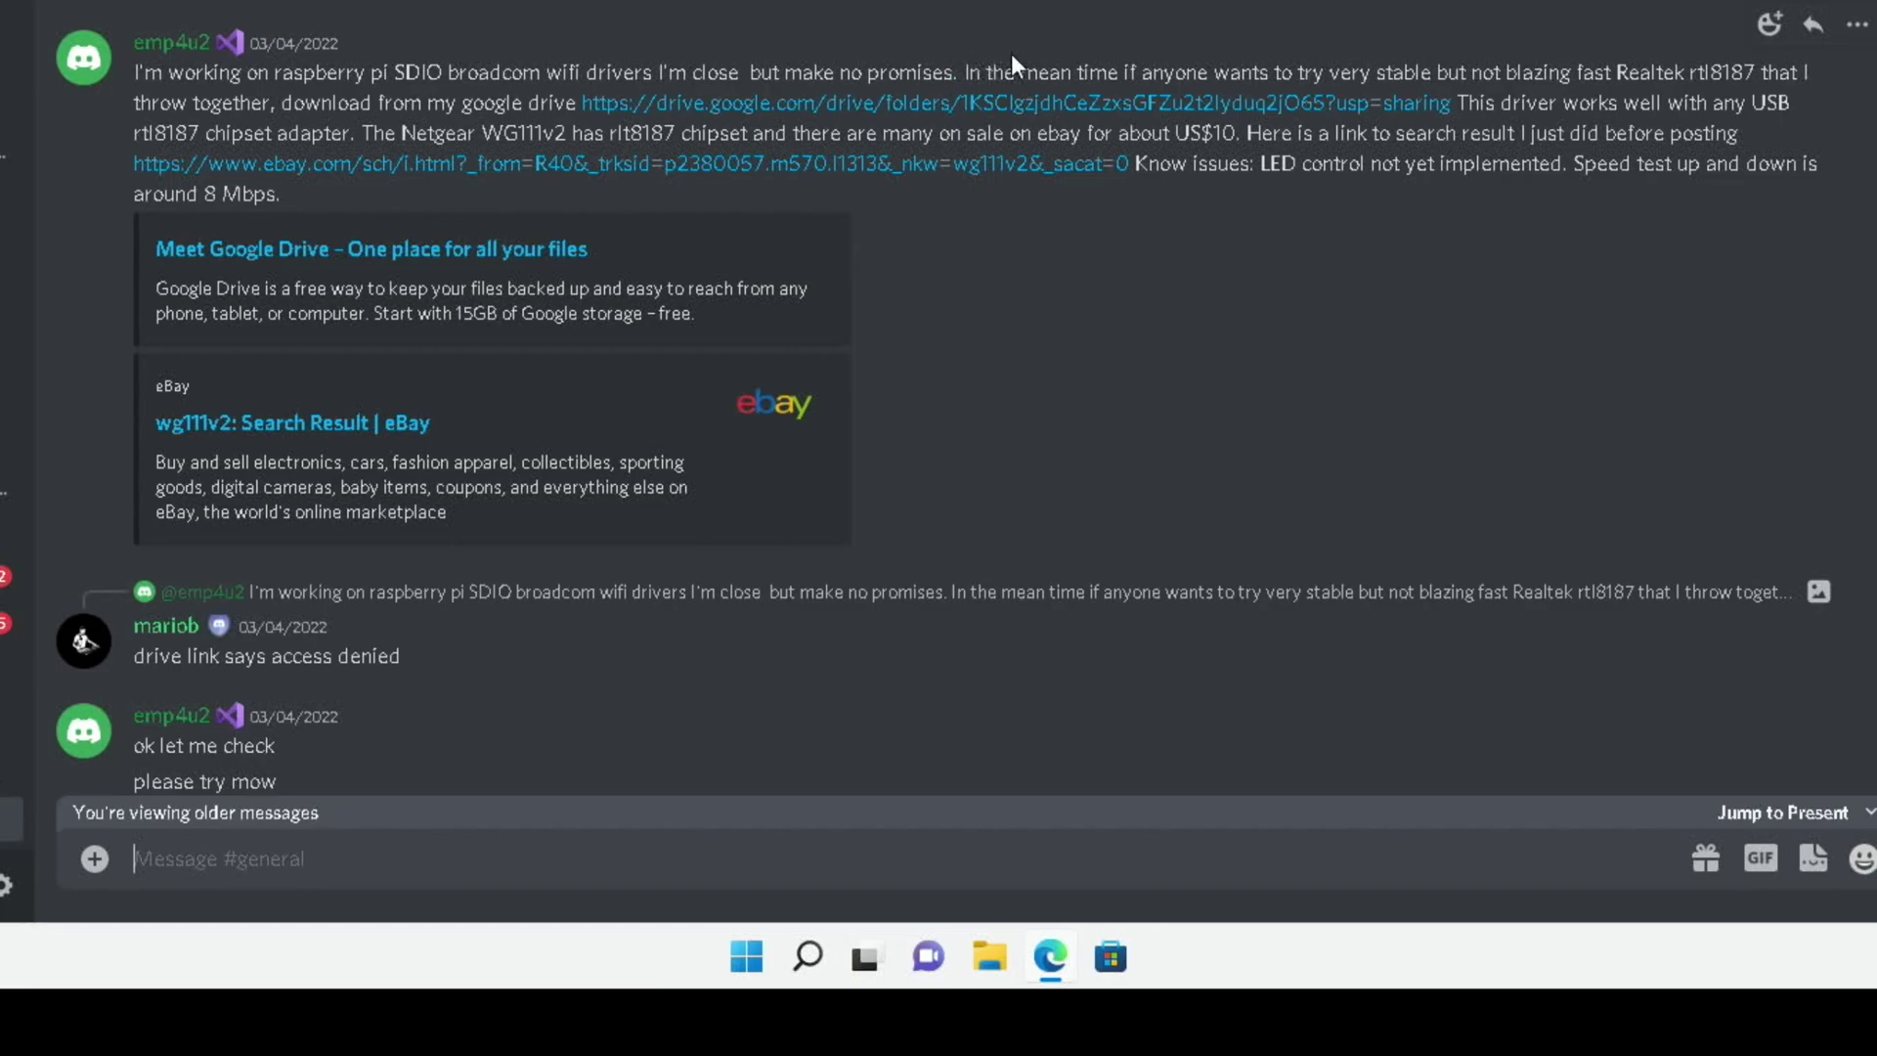
pyautogui.scroll(-5, 1059, 56)
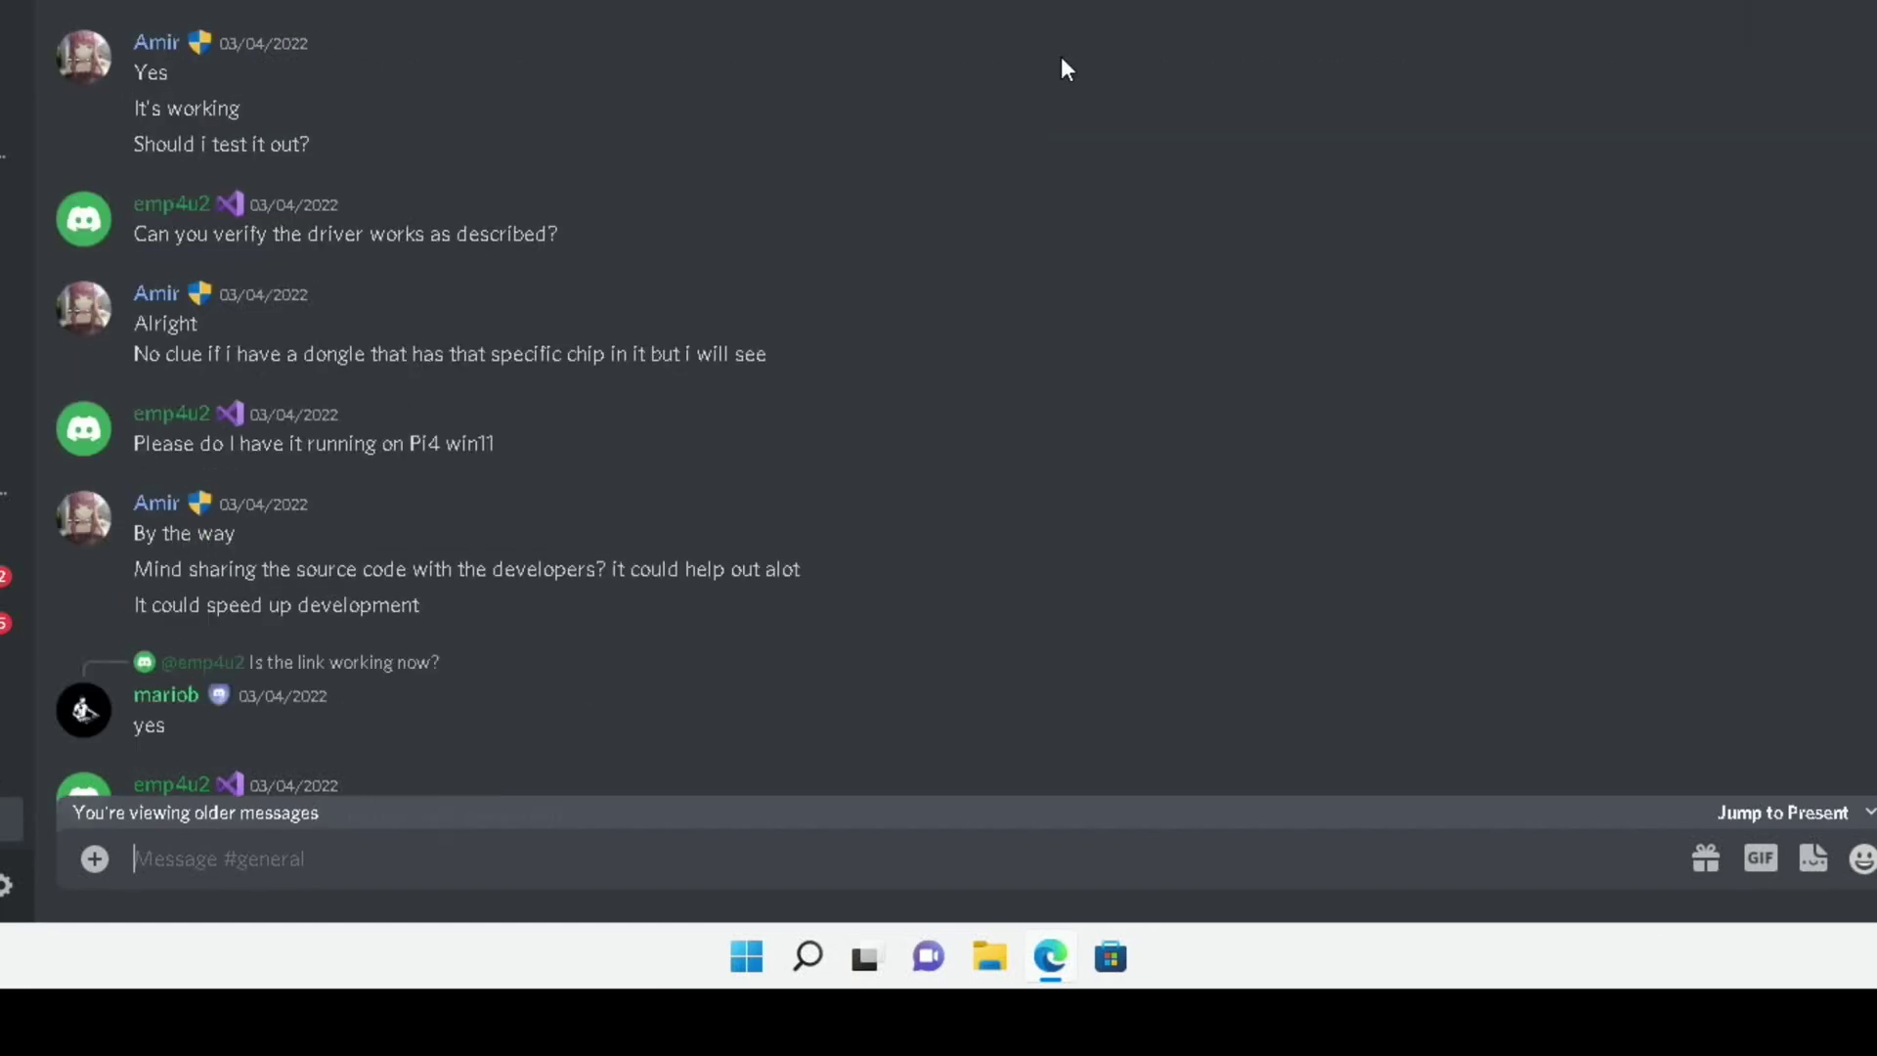
pyautogui.scroll(-2, 1061, 58)
pyautogui.scroll(-5, 1062, 58)
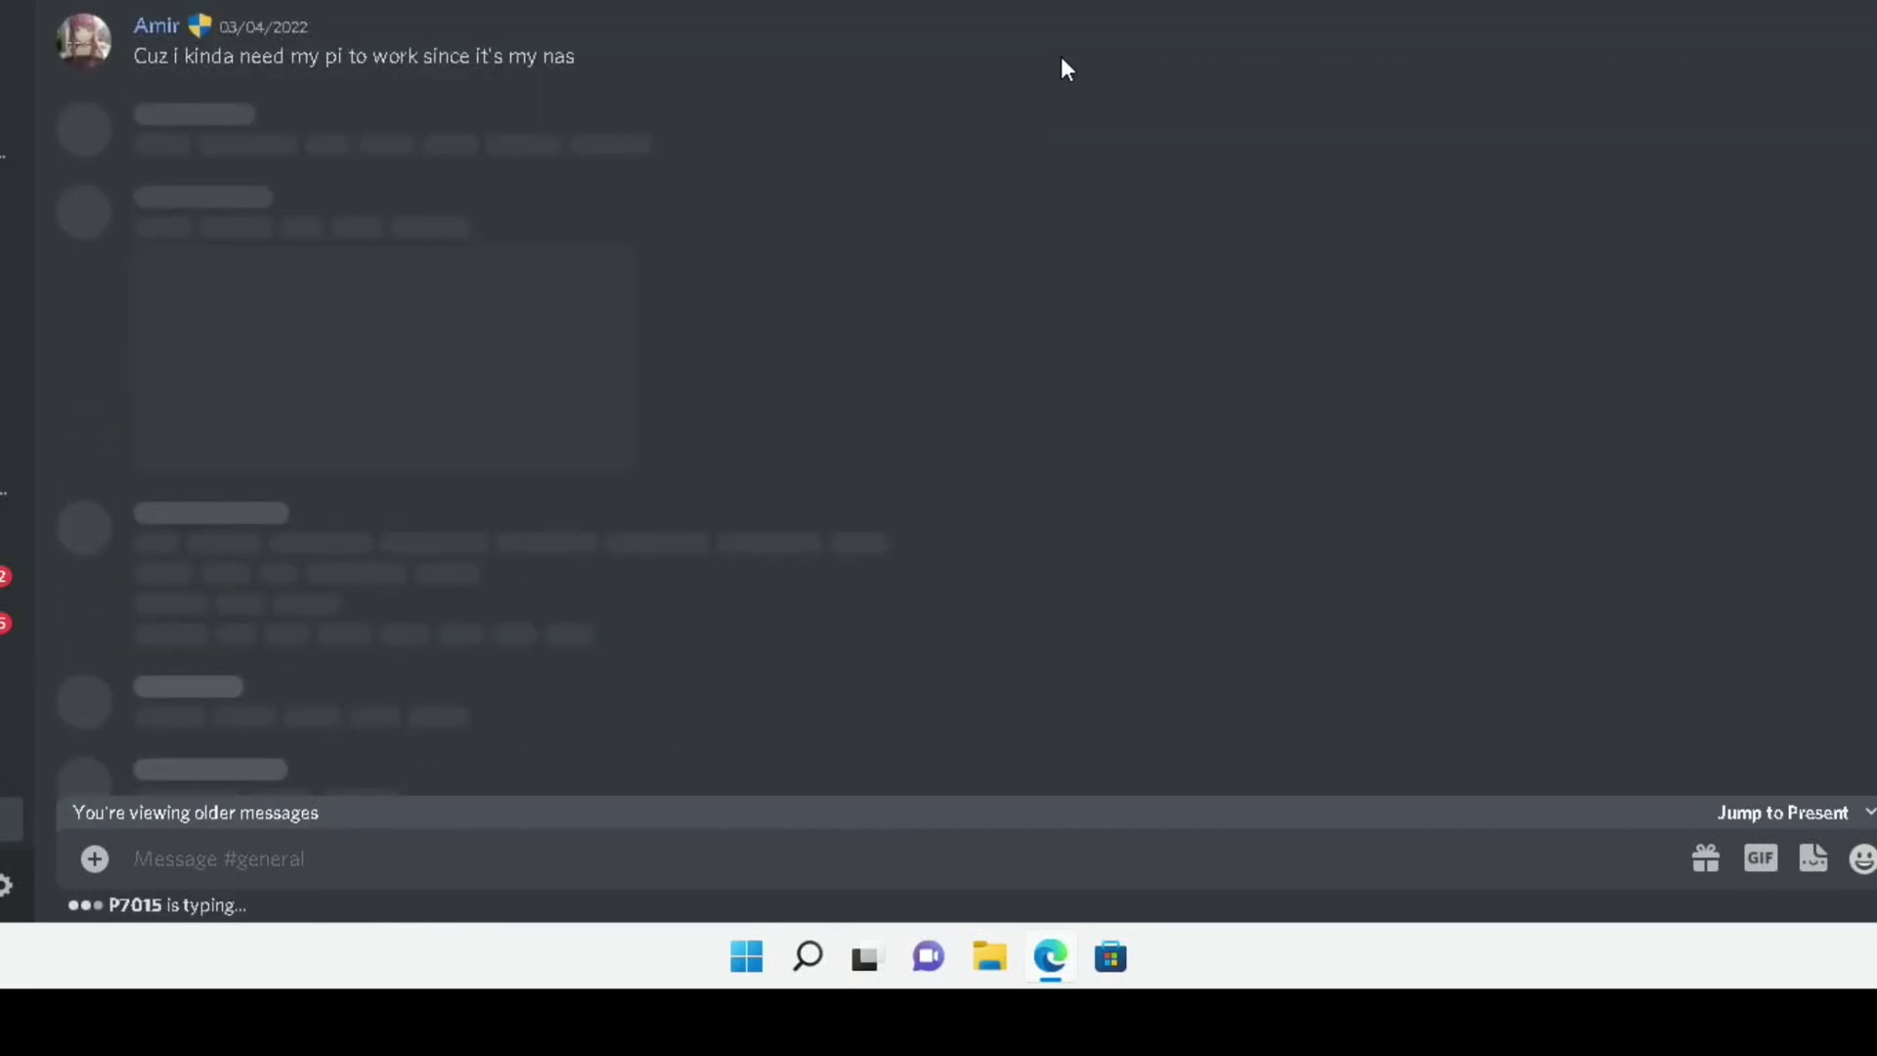
pyautogui.scroll(-5, 1060, 57)
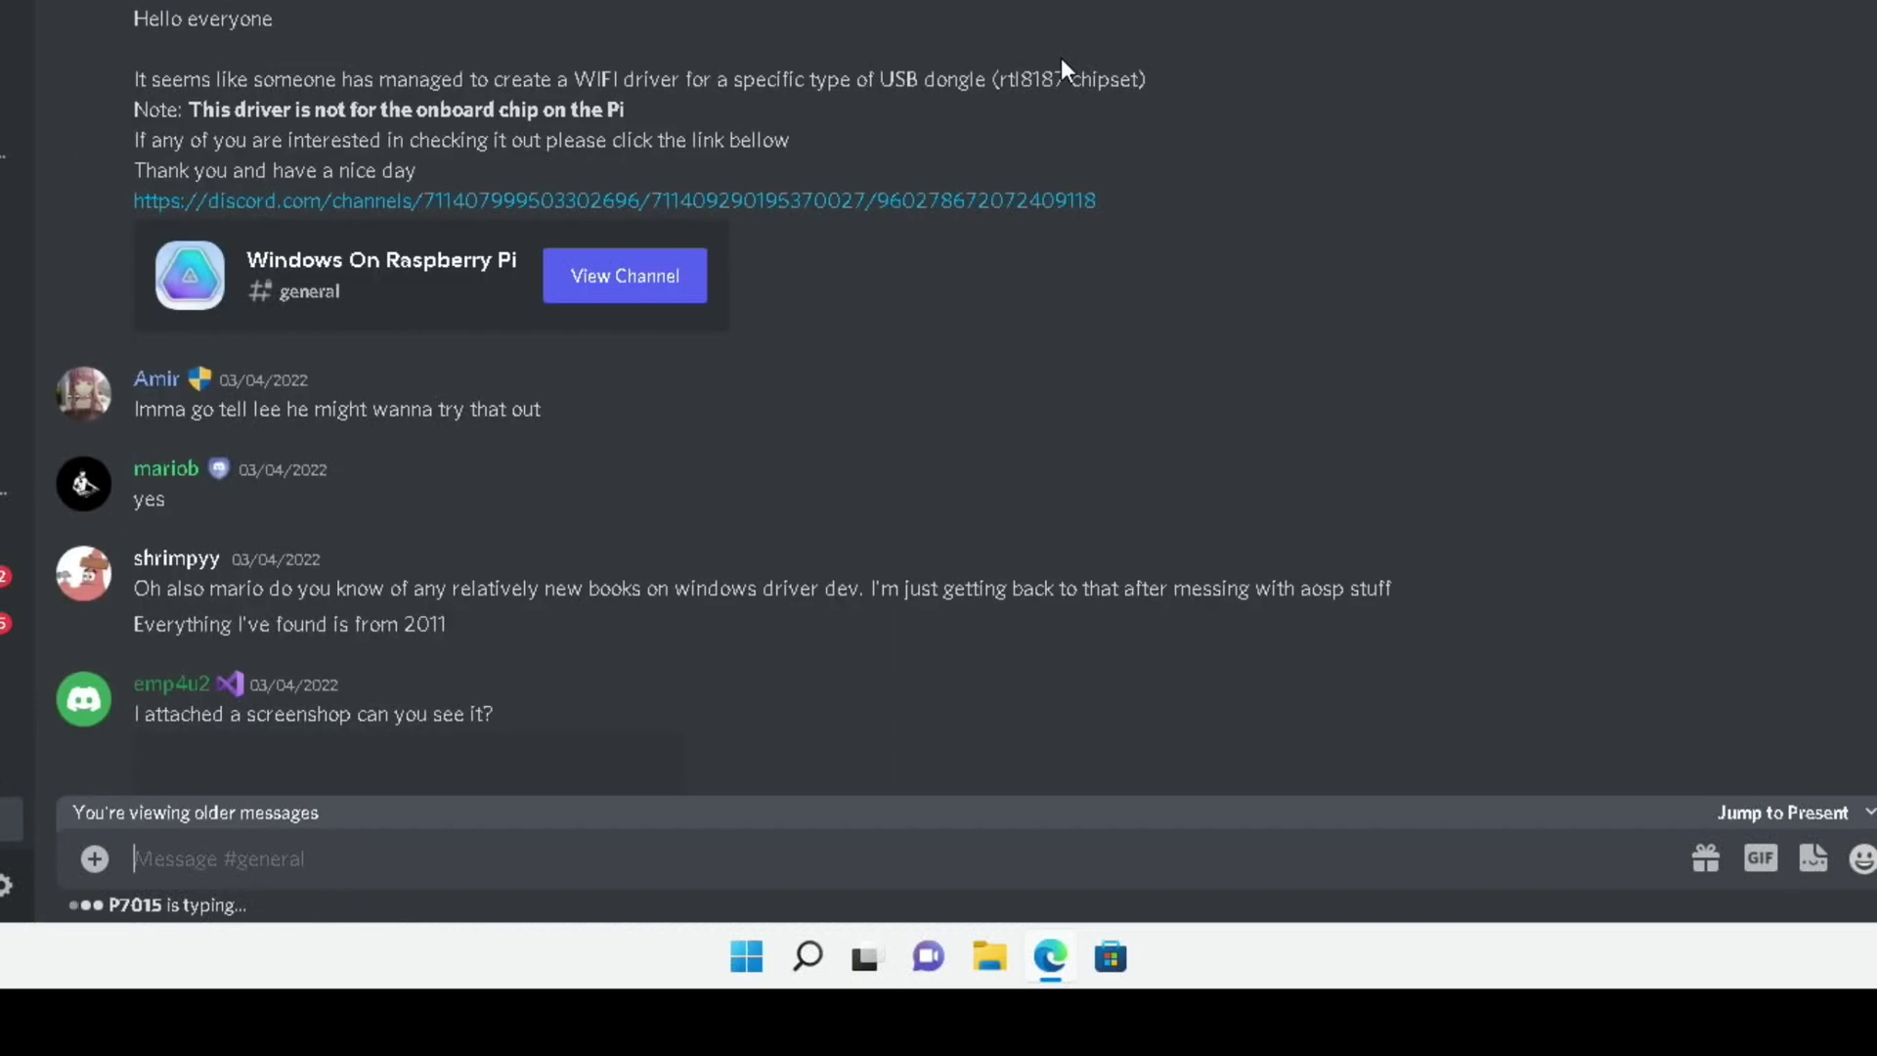
pyautogui.scroll(-5, 1060, 56)
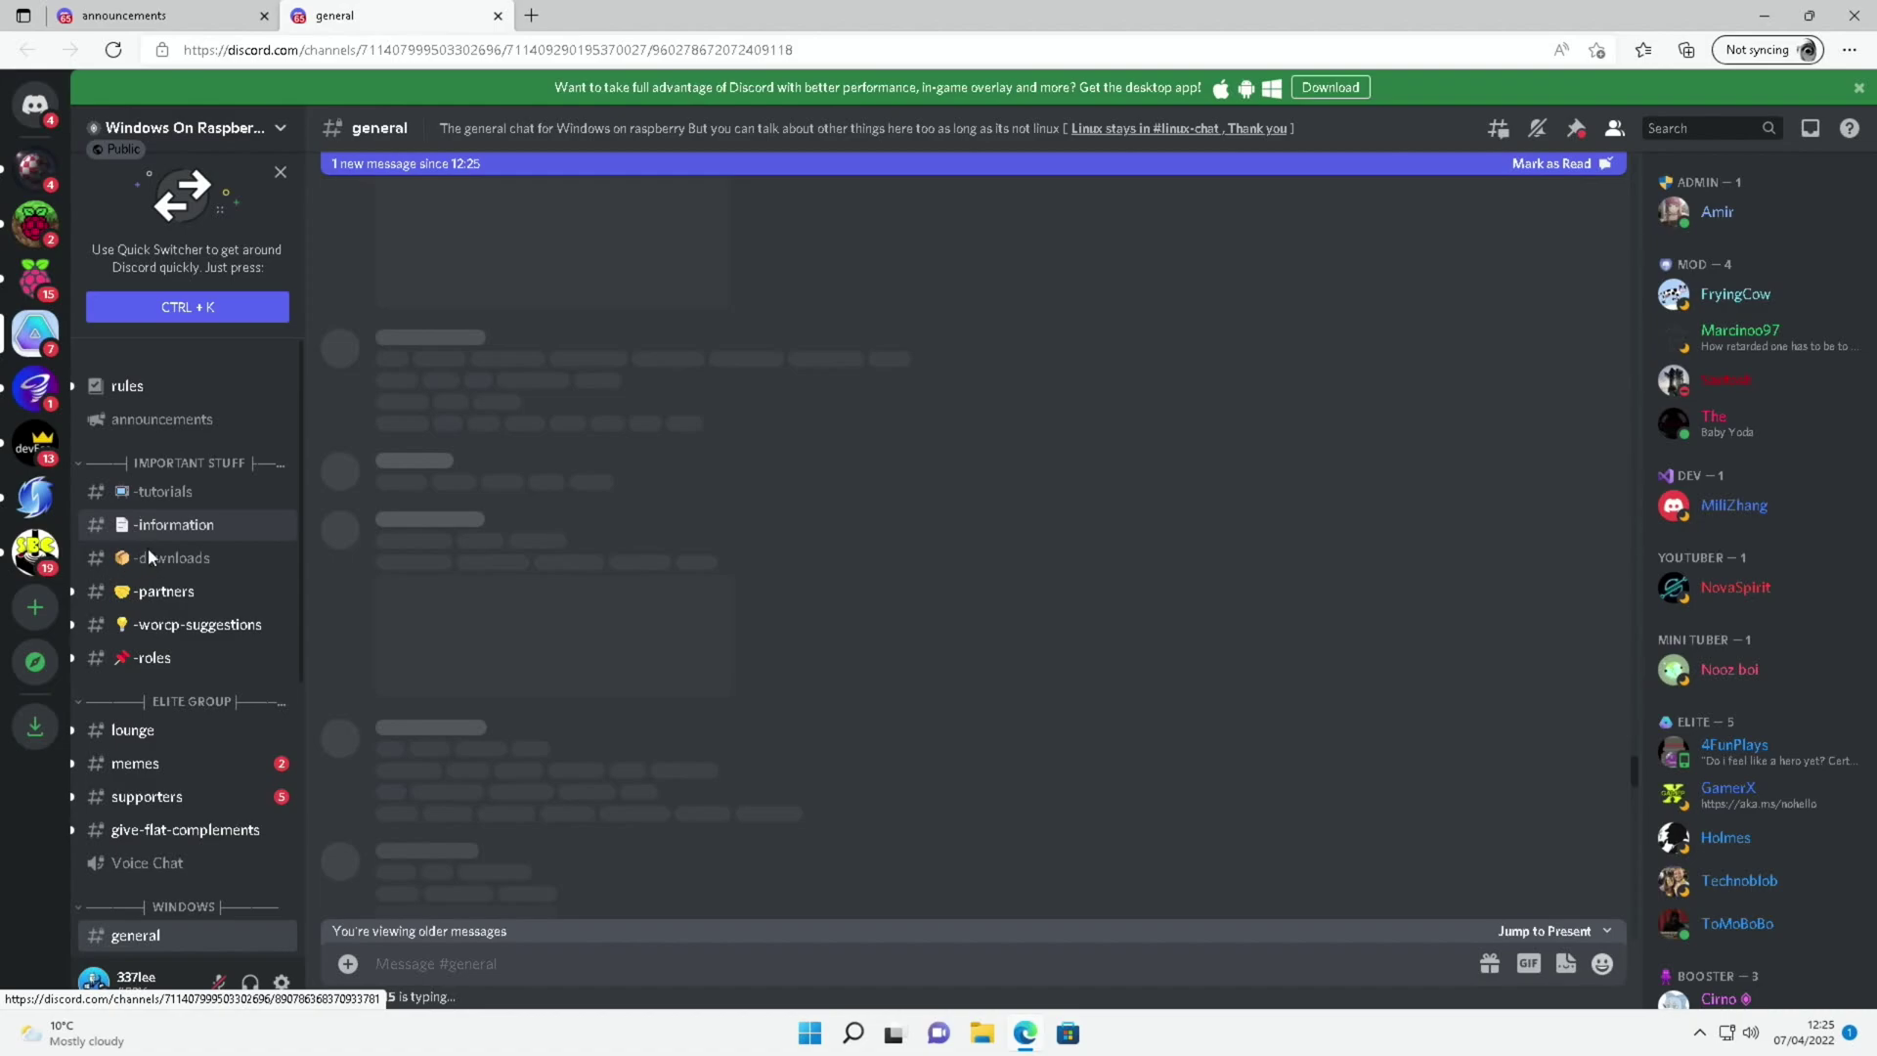
# - Switch to the #-downloads channel for the WoR CP installer, then close Edge
pyautogui.click(149, 558)
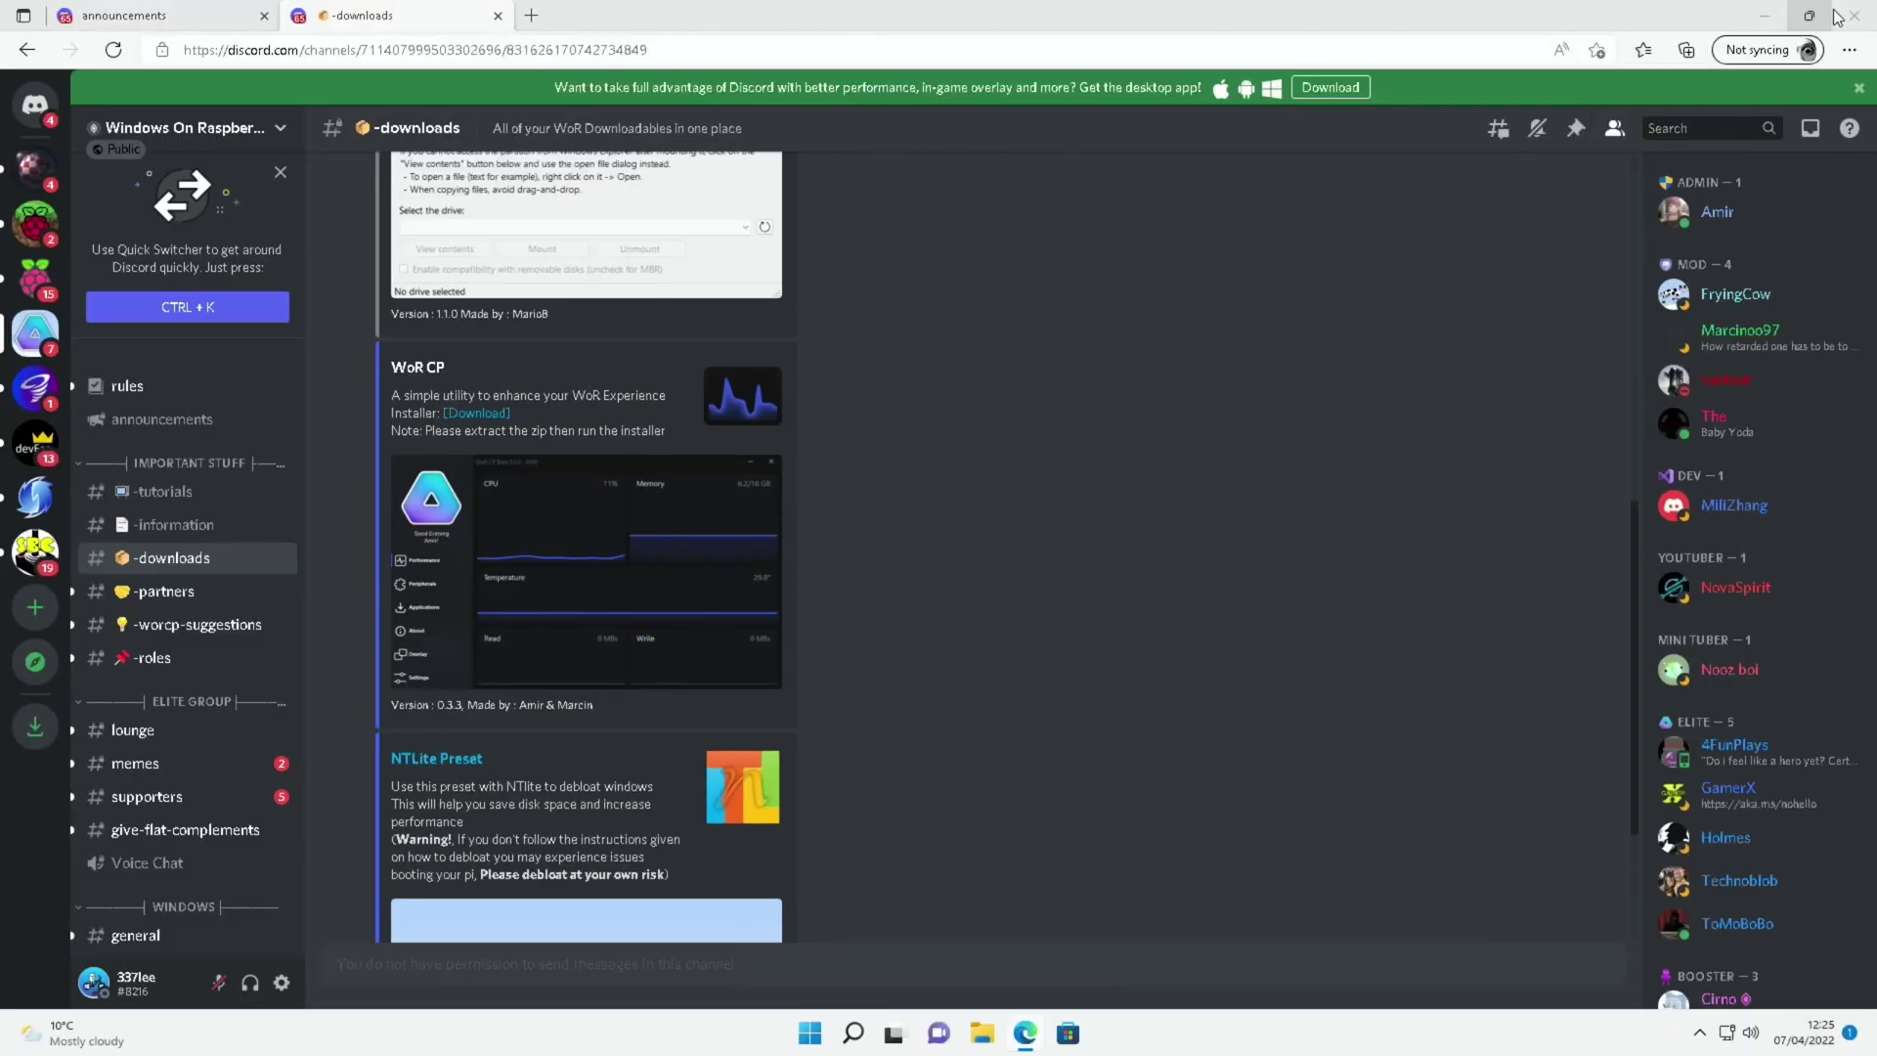
pyautogui.click(1853, 16)
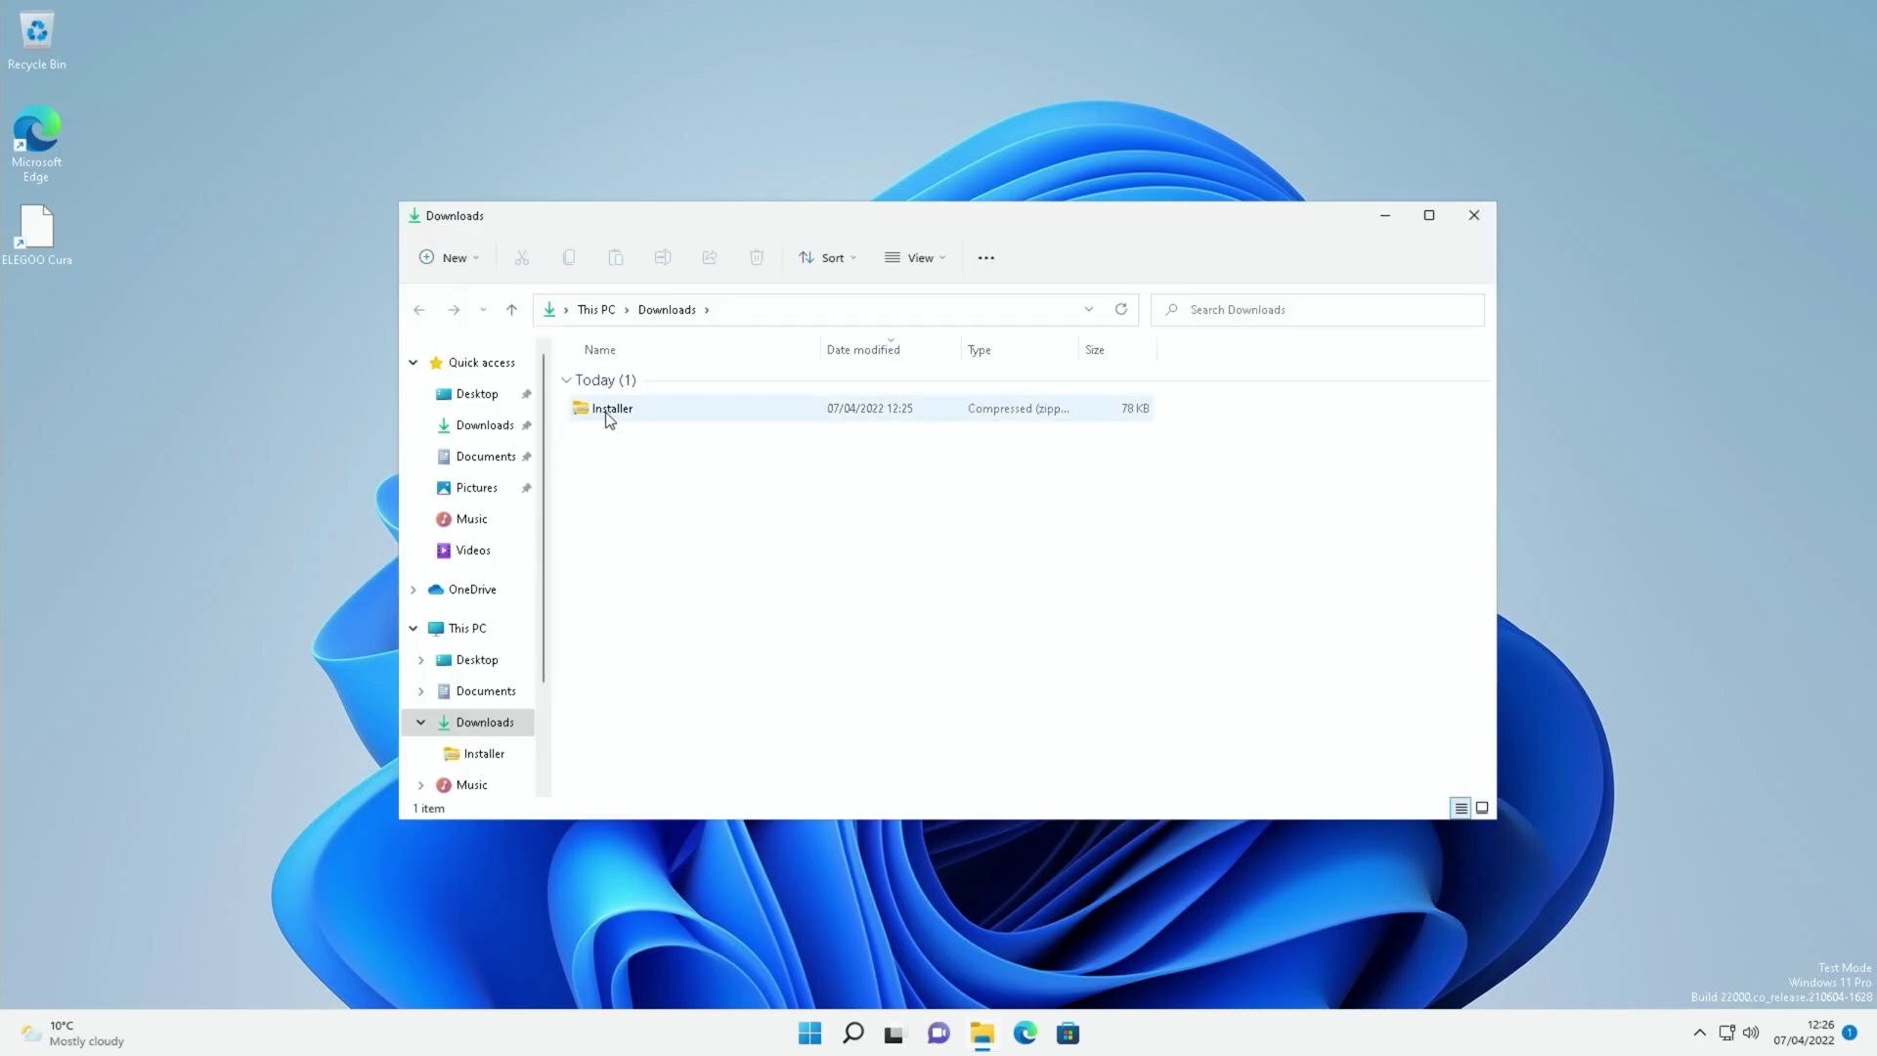
# - Extract the downloaded Installer zip into its Installer folder
pyautogui.click(608, 410)
pyautogui.rightClick(609, 412)
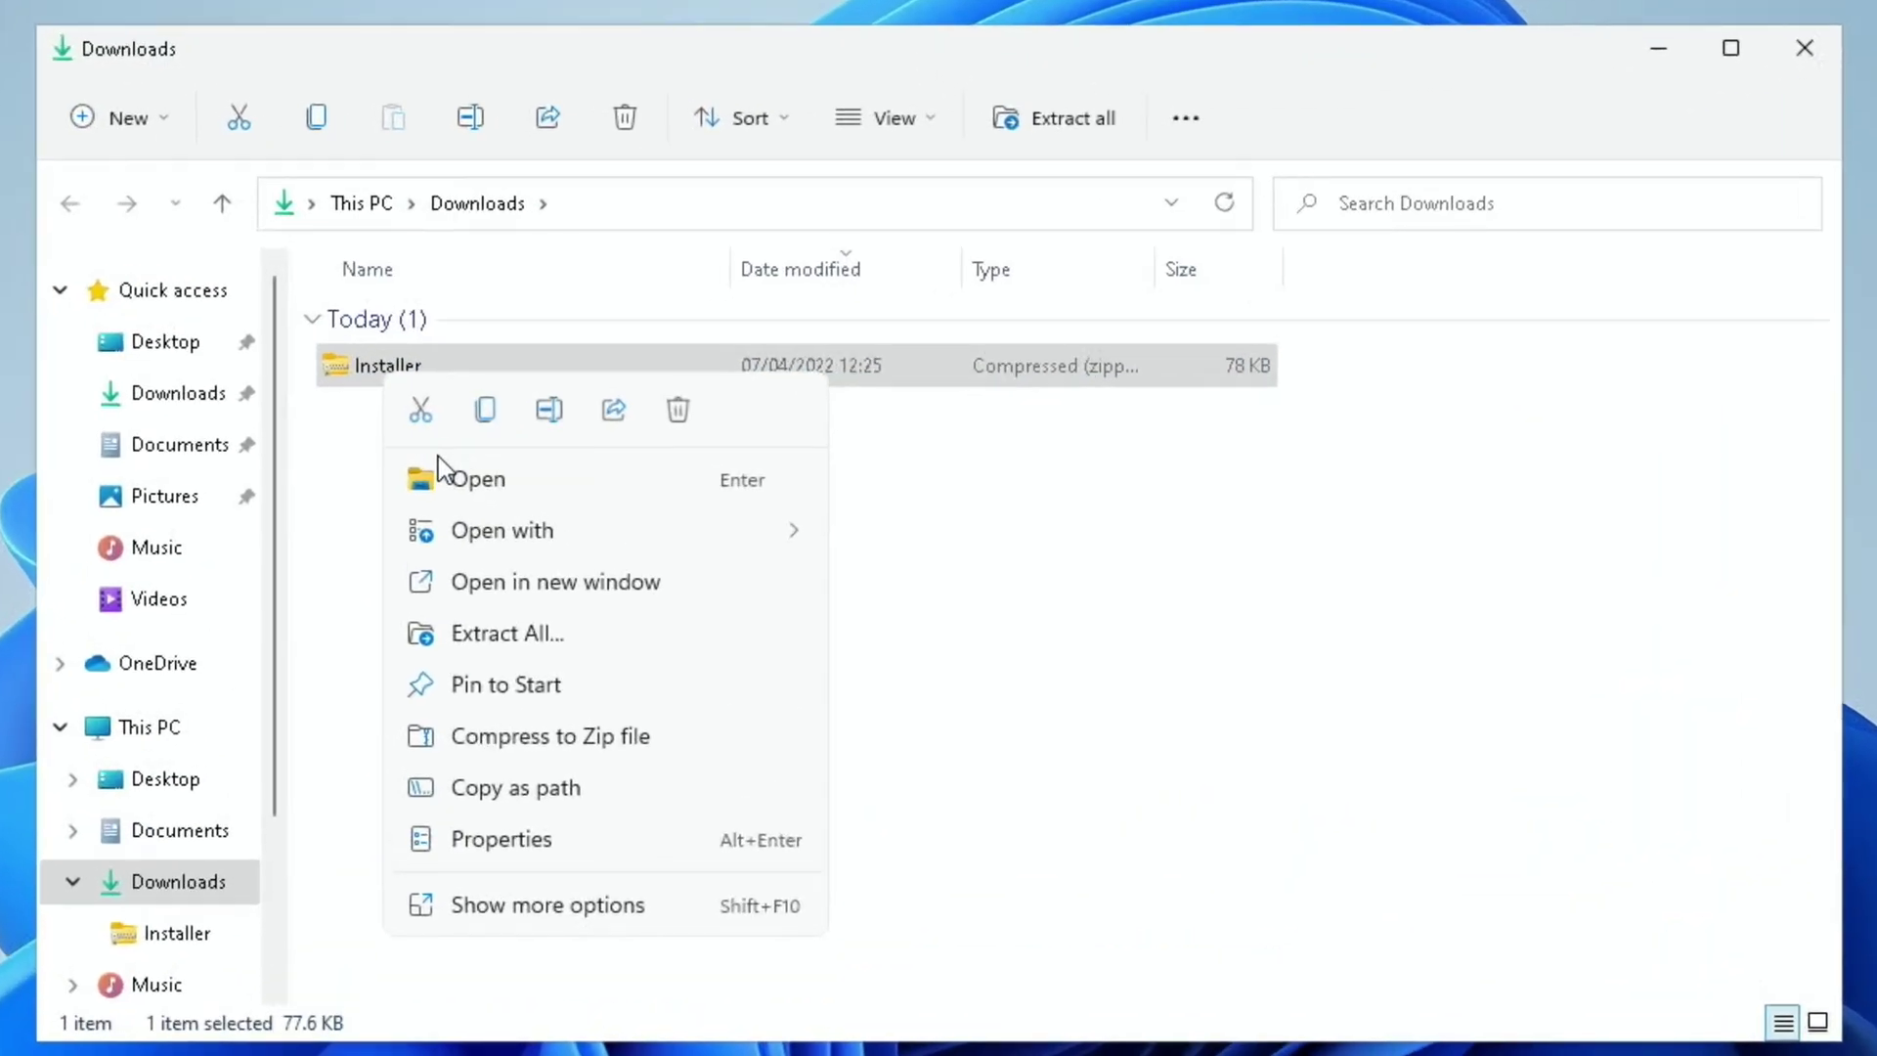
pyautogui.click(503, 638)
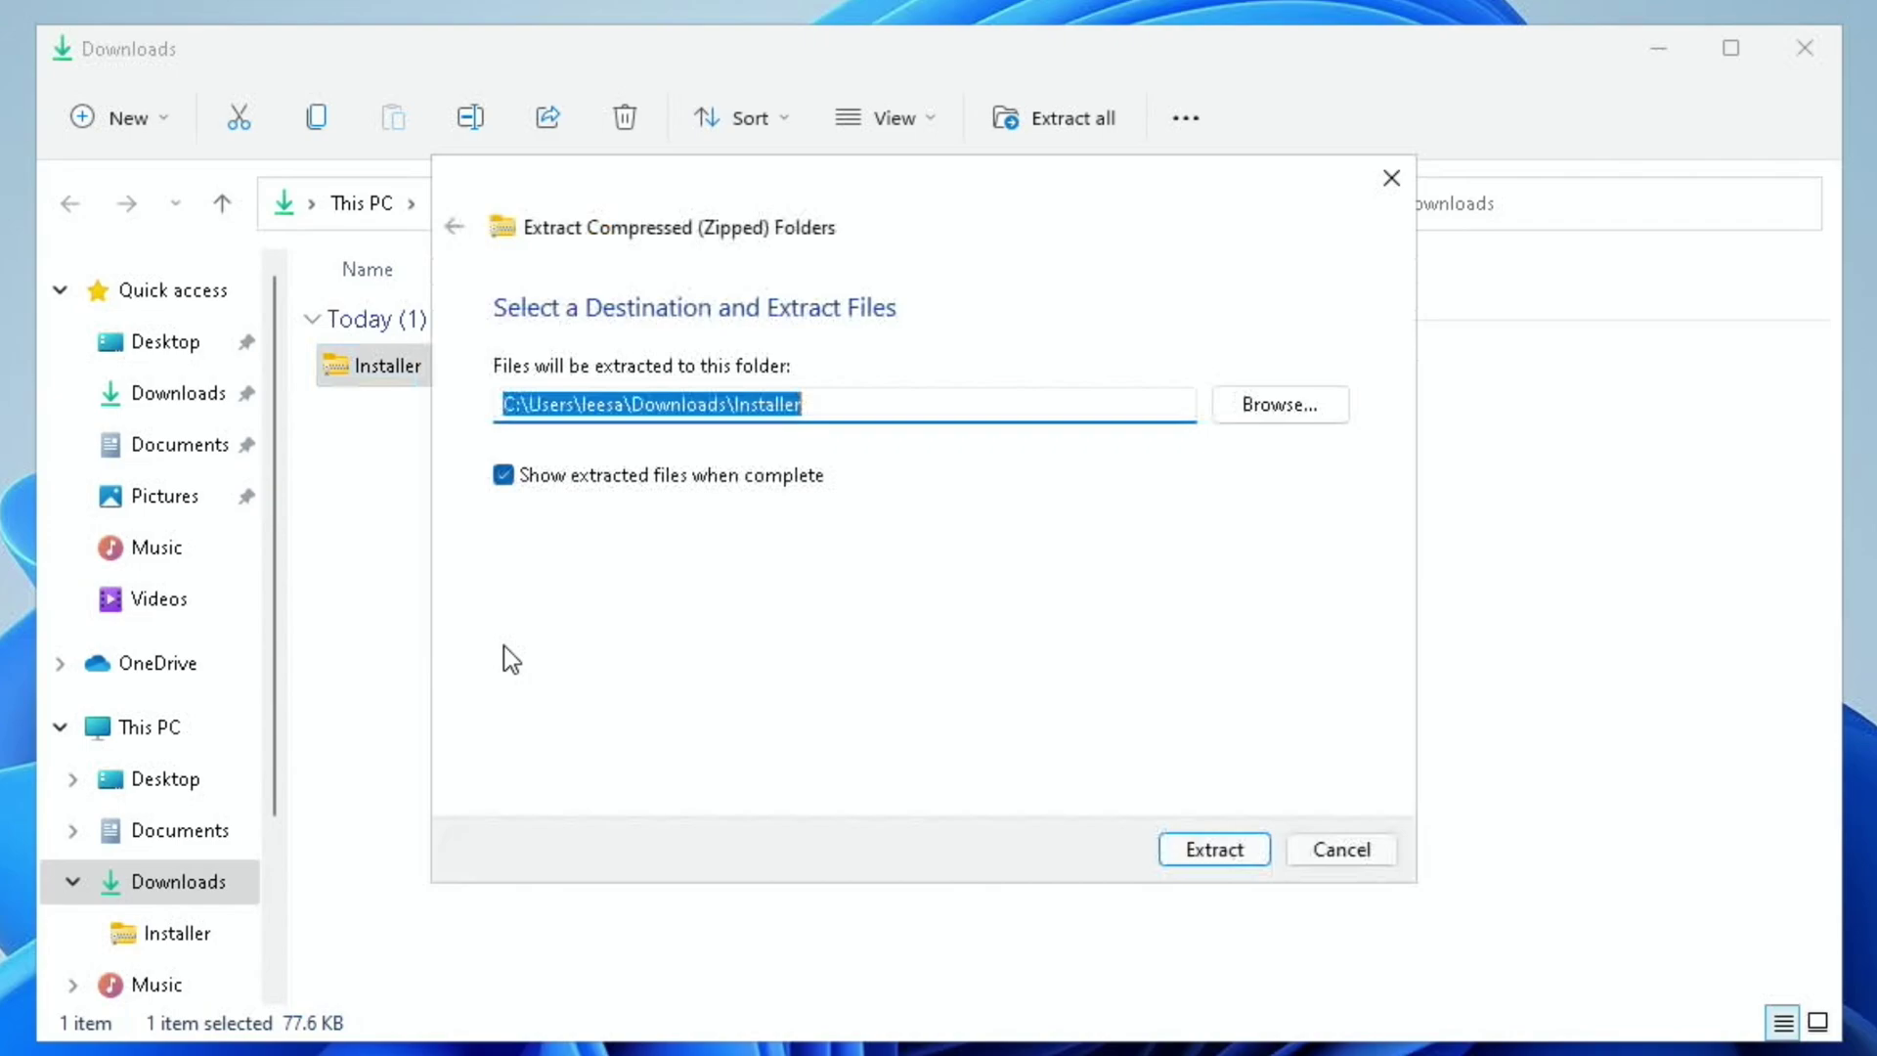
pyautogui.click(1212, 856)
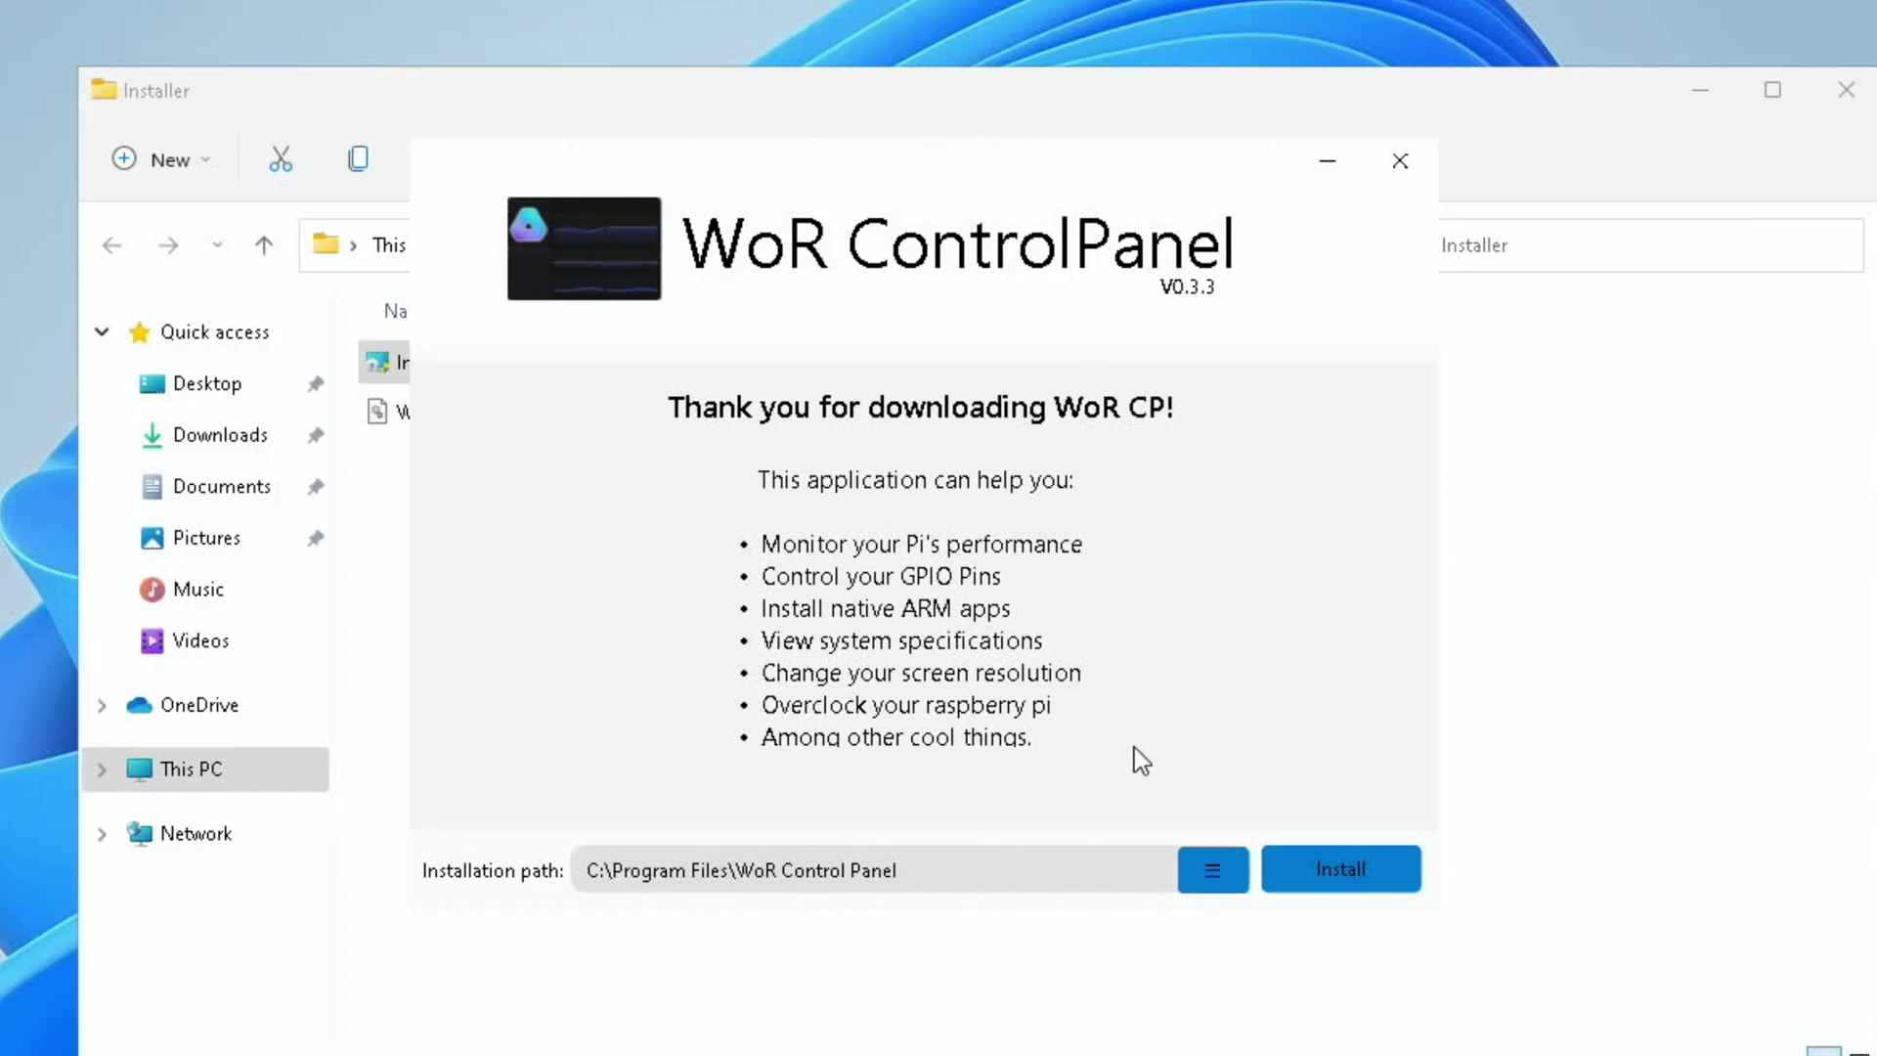
# - Install WoR Control Panel to C:\Program Files\WoR Control Panel, then close the installer and folder
pyautogui.click(1322, 856)
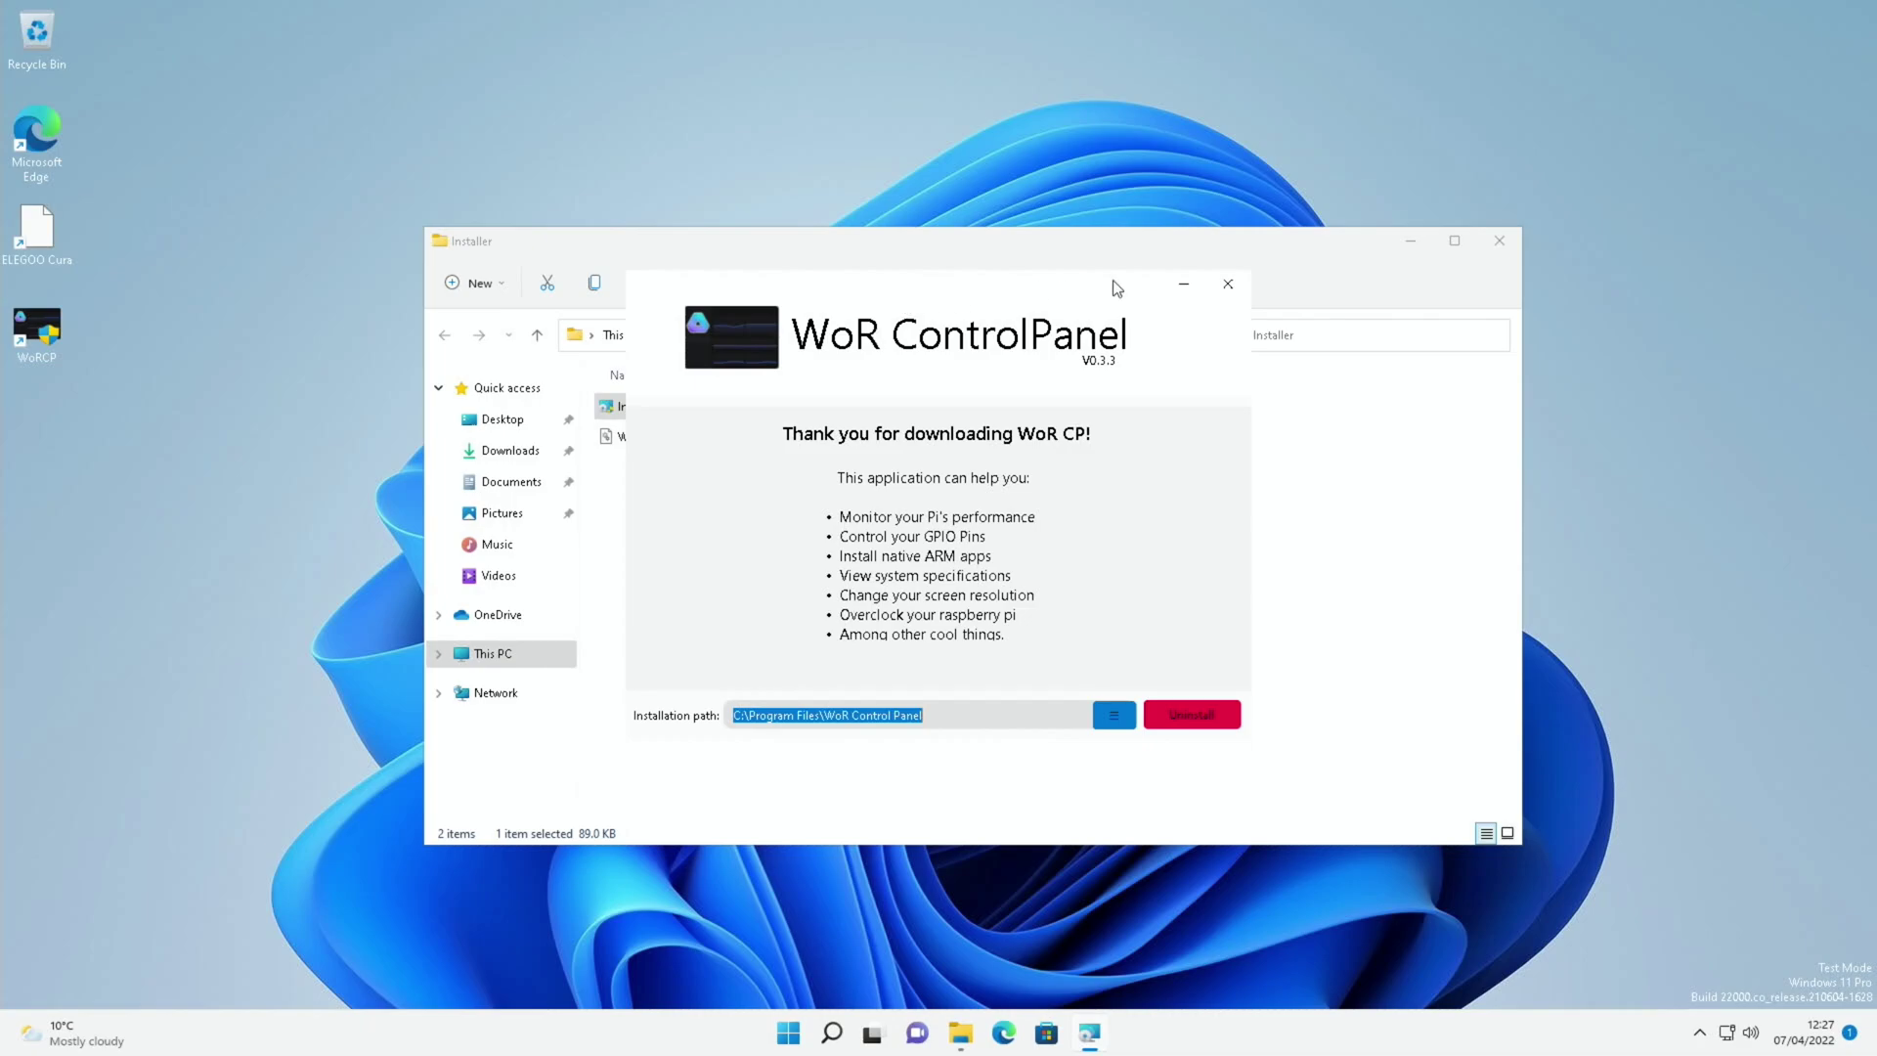
pyautogui.click(1228, 286)
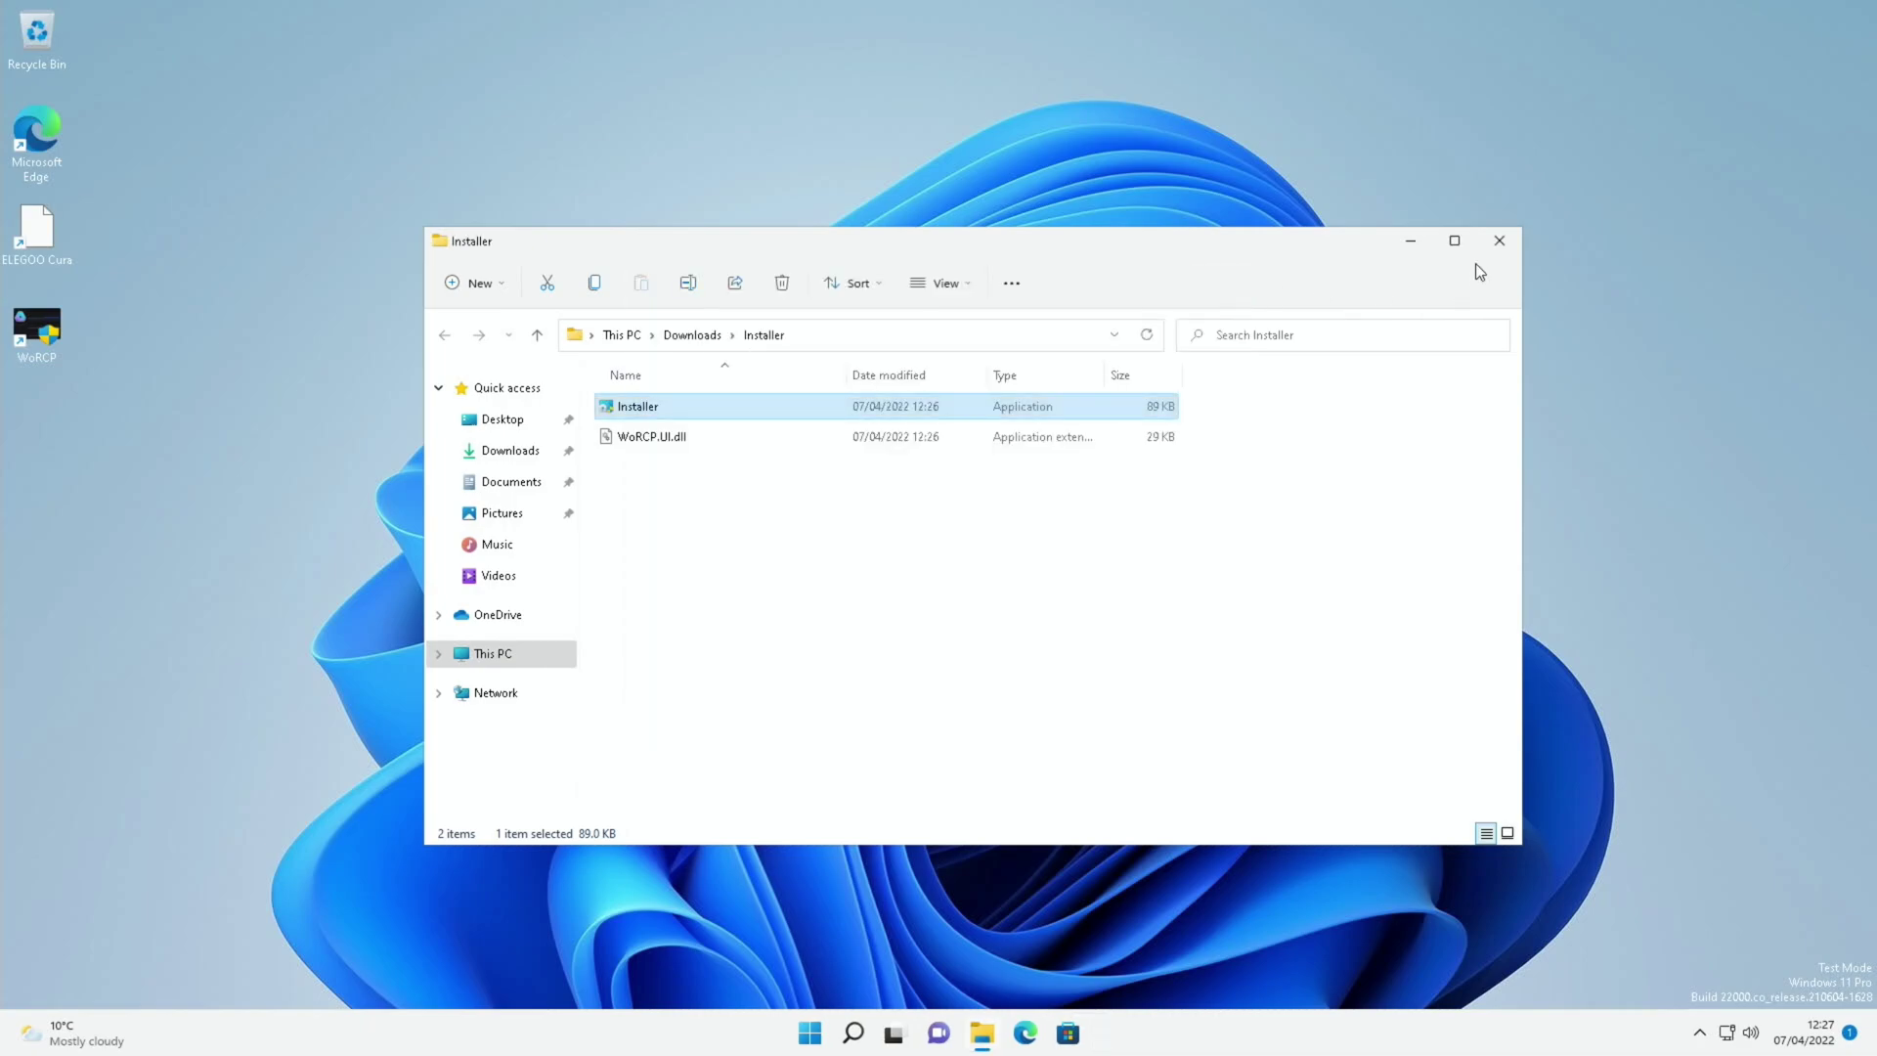
pyautogui.click(1496, 247)
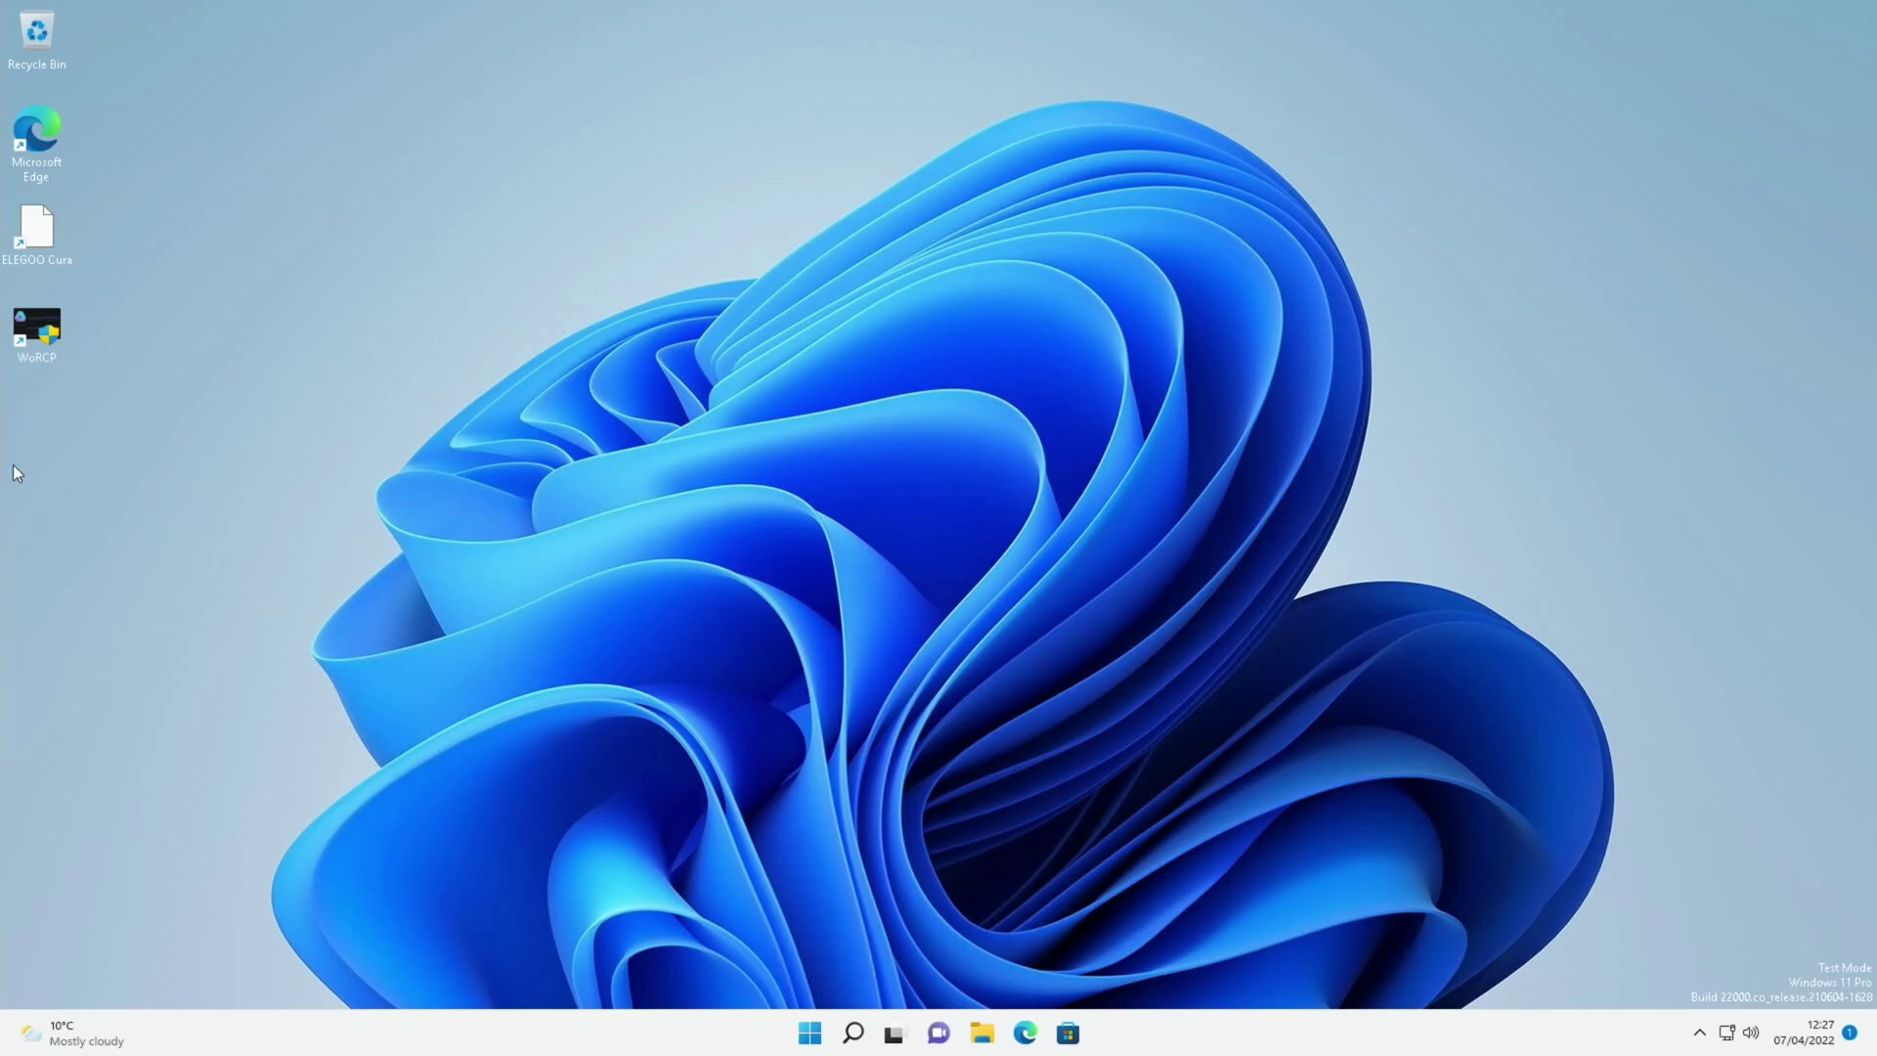
# - Launch WoRCP from the desktop and browse its Applications catalog of Arm apps
pyautogui.doubleClick(39, 332)
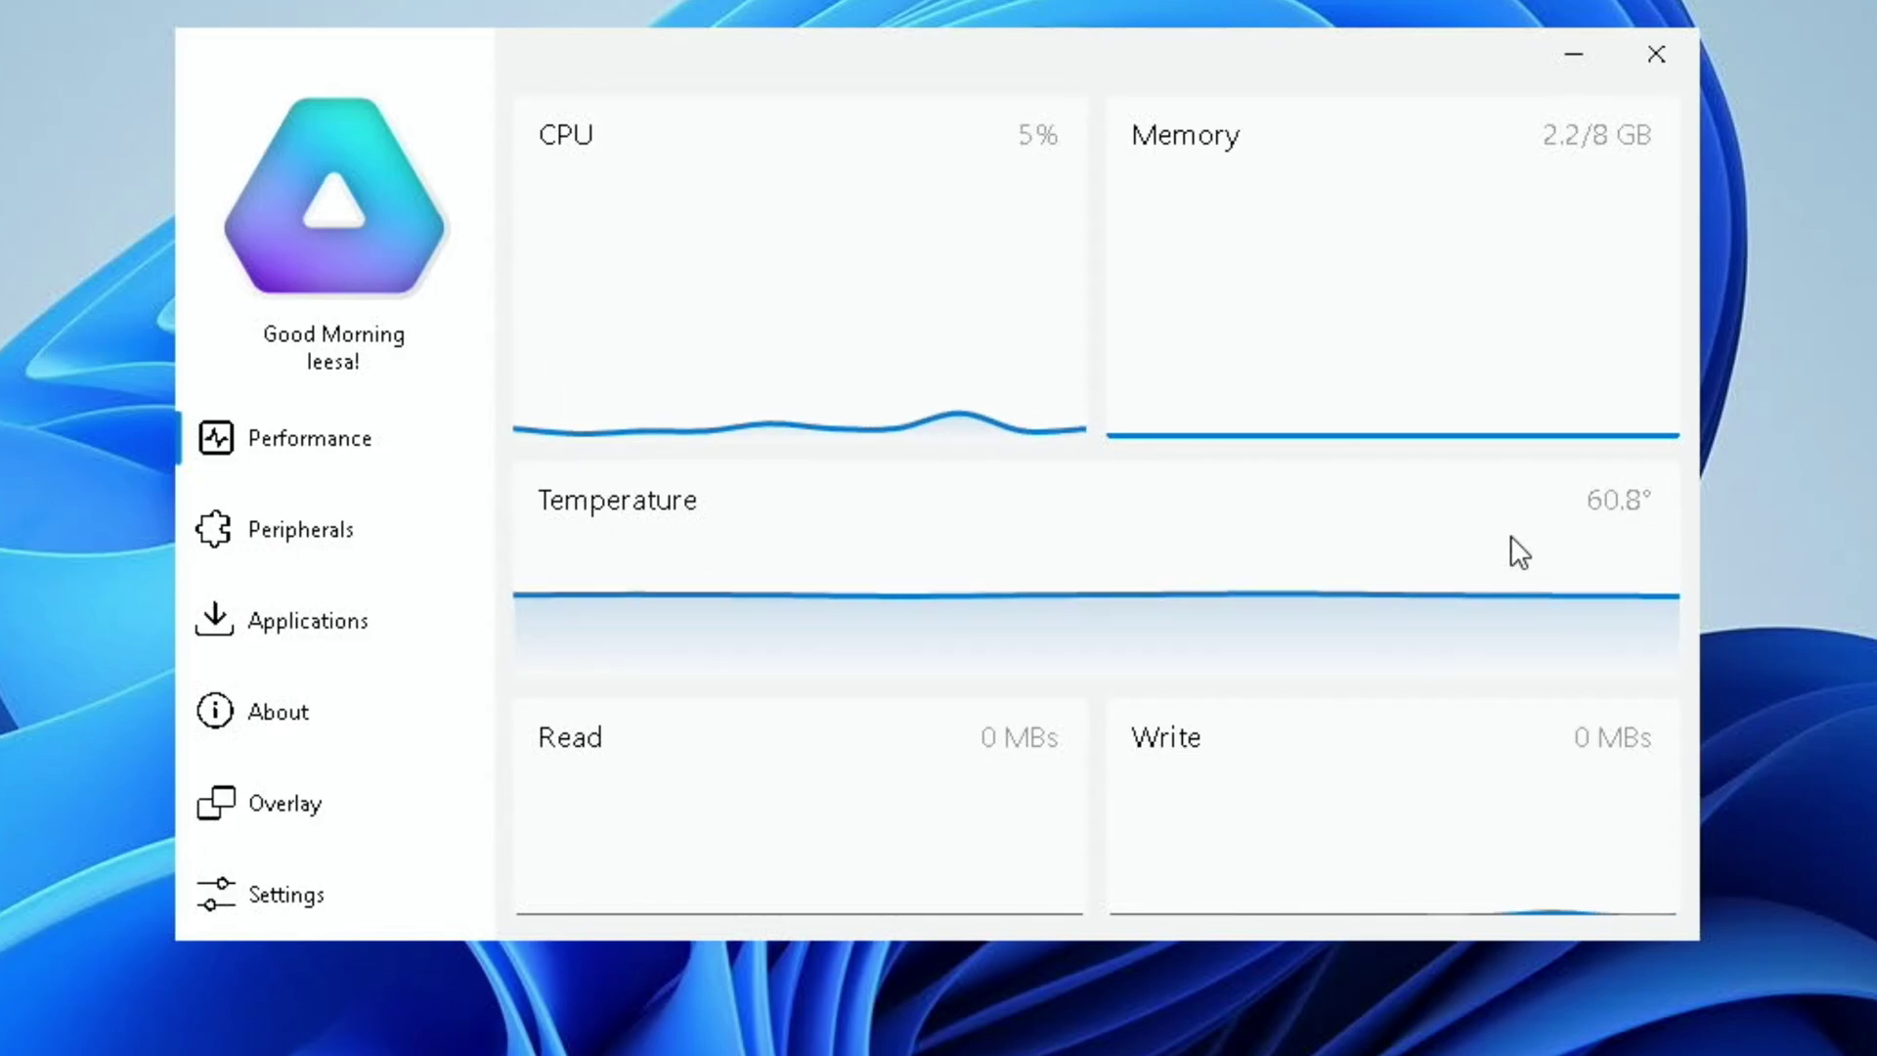
pyautogui.click(266, 616)
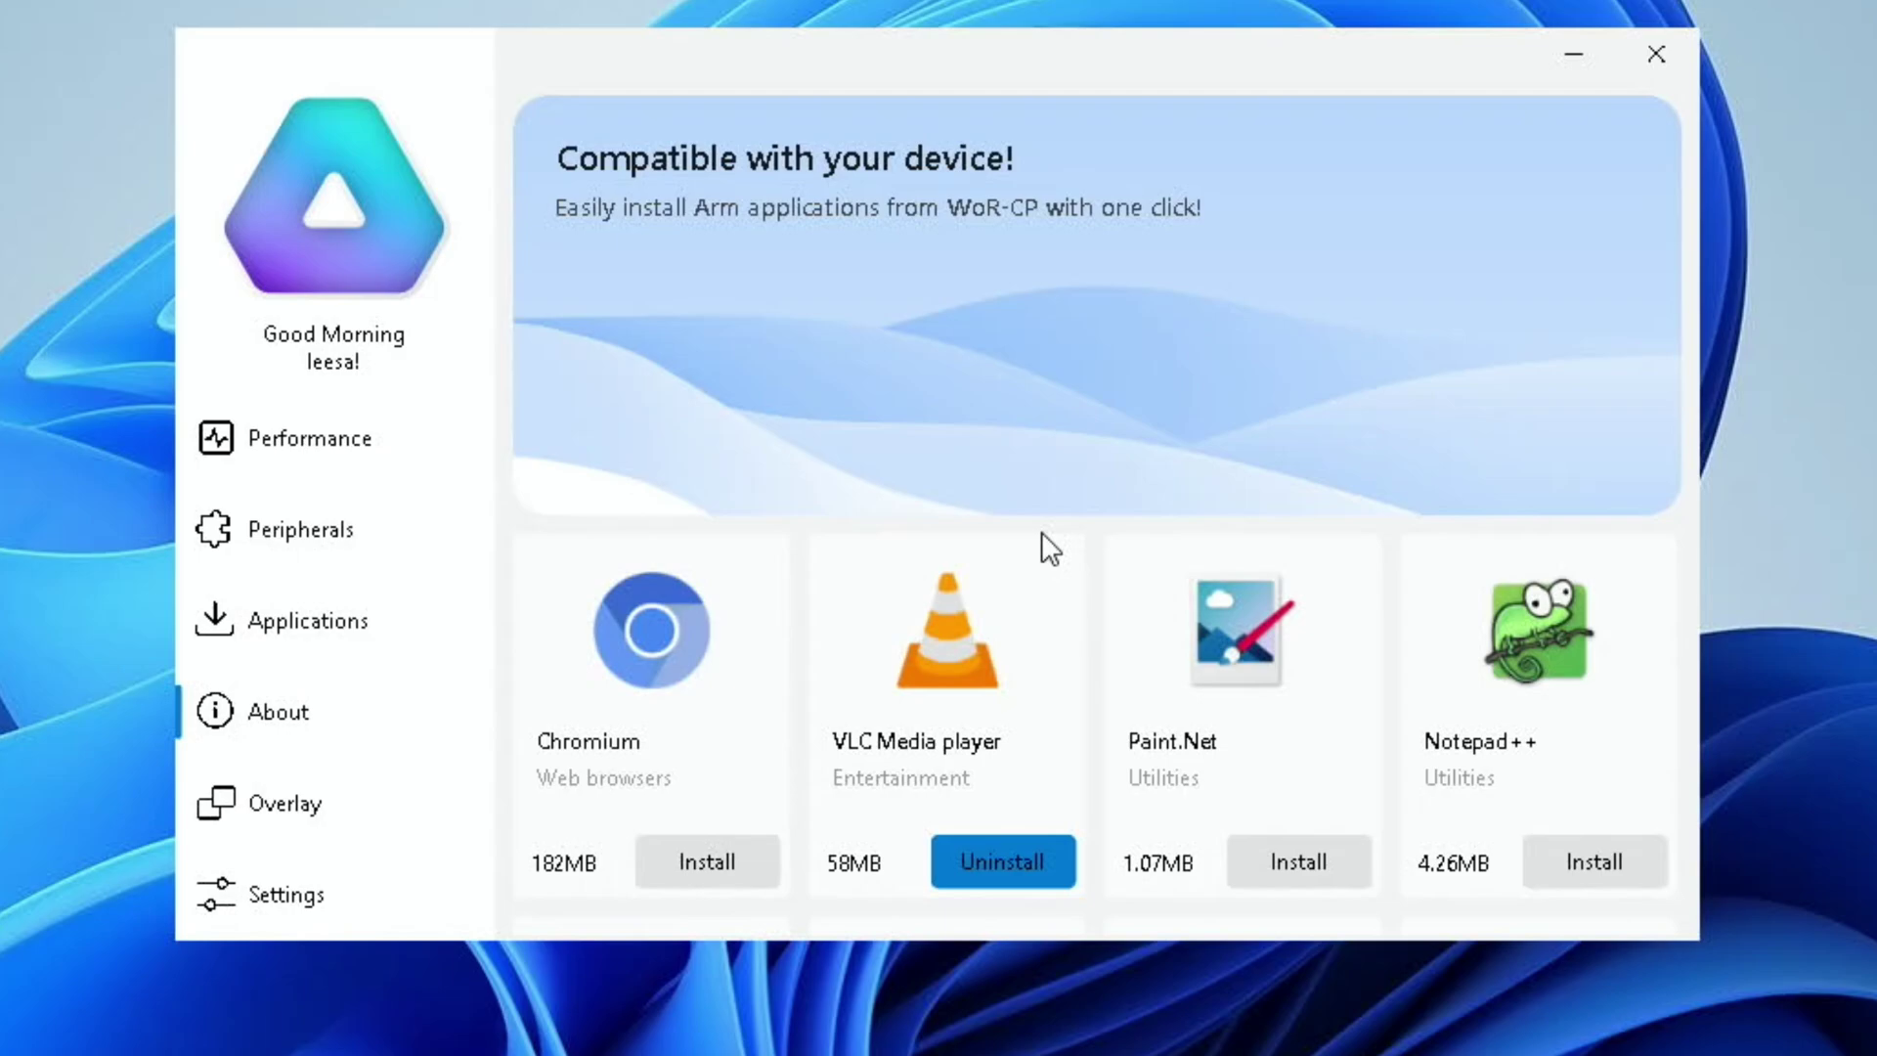
pyautogui.scroll(-3, 1041, 531)
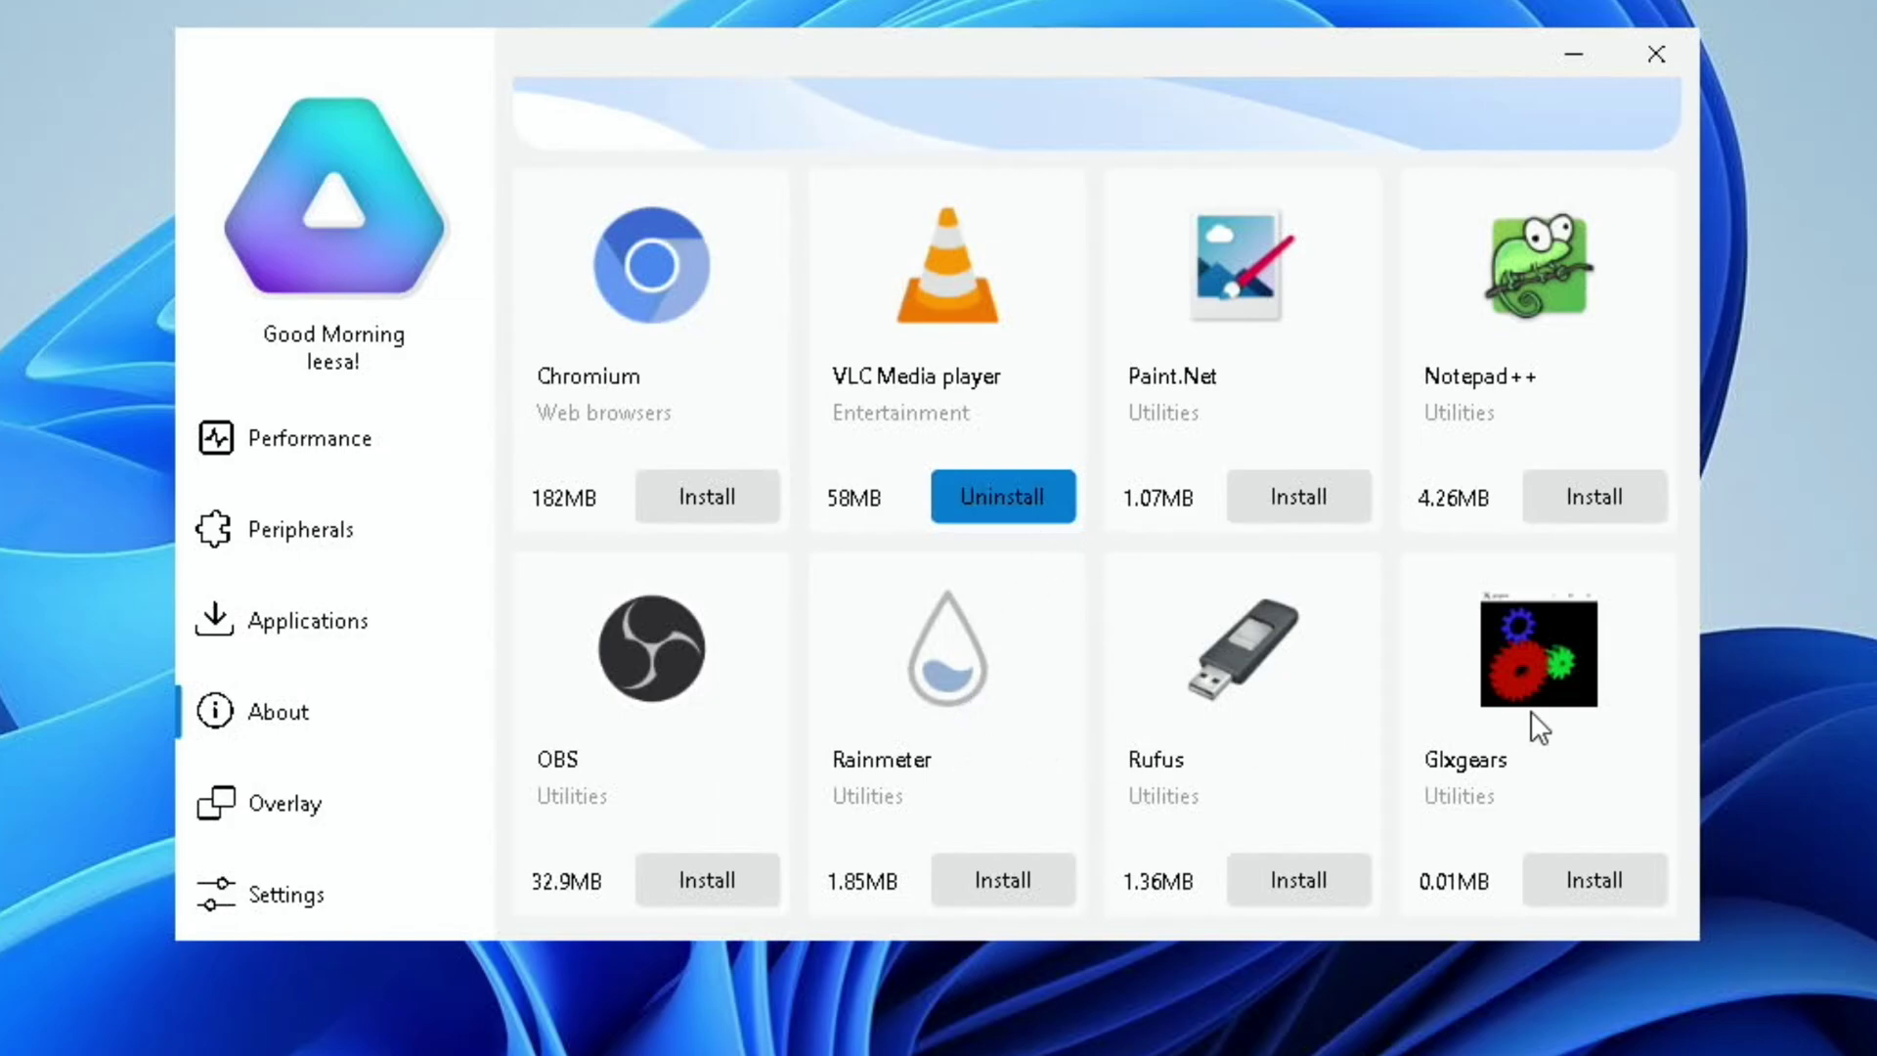
# - Show the Raspberry Pi 4 Model B details and expand About to see version 0.3.3
pyautogui.click(274, 892)
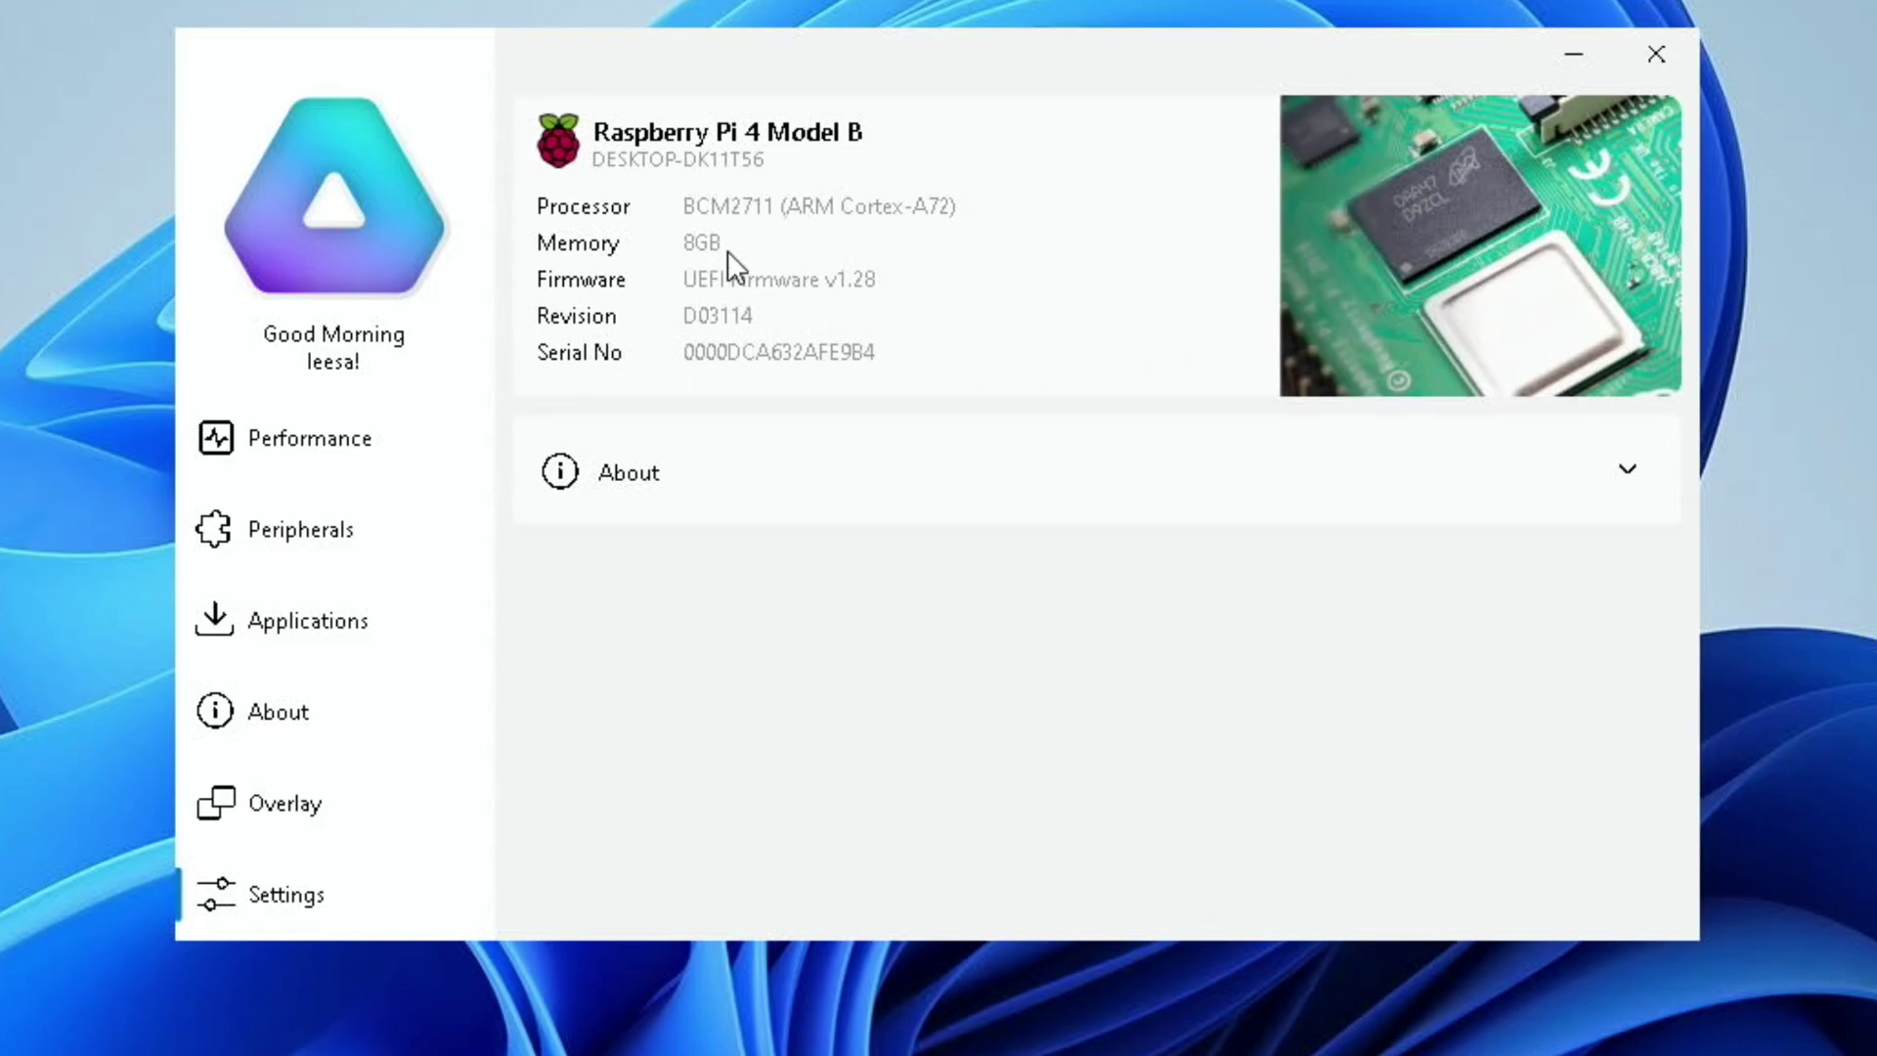
pyautogui.click(566, 479)
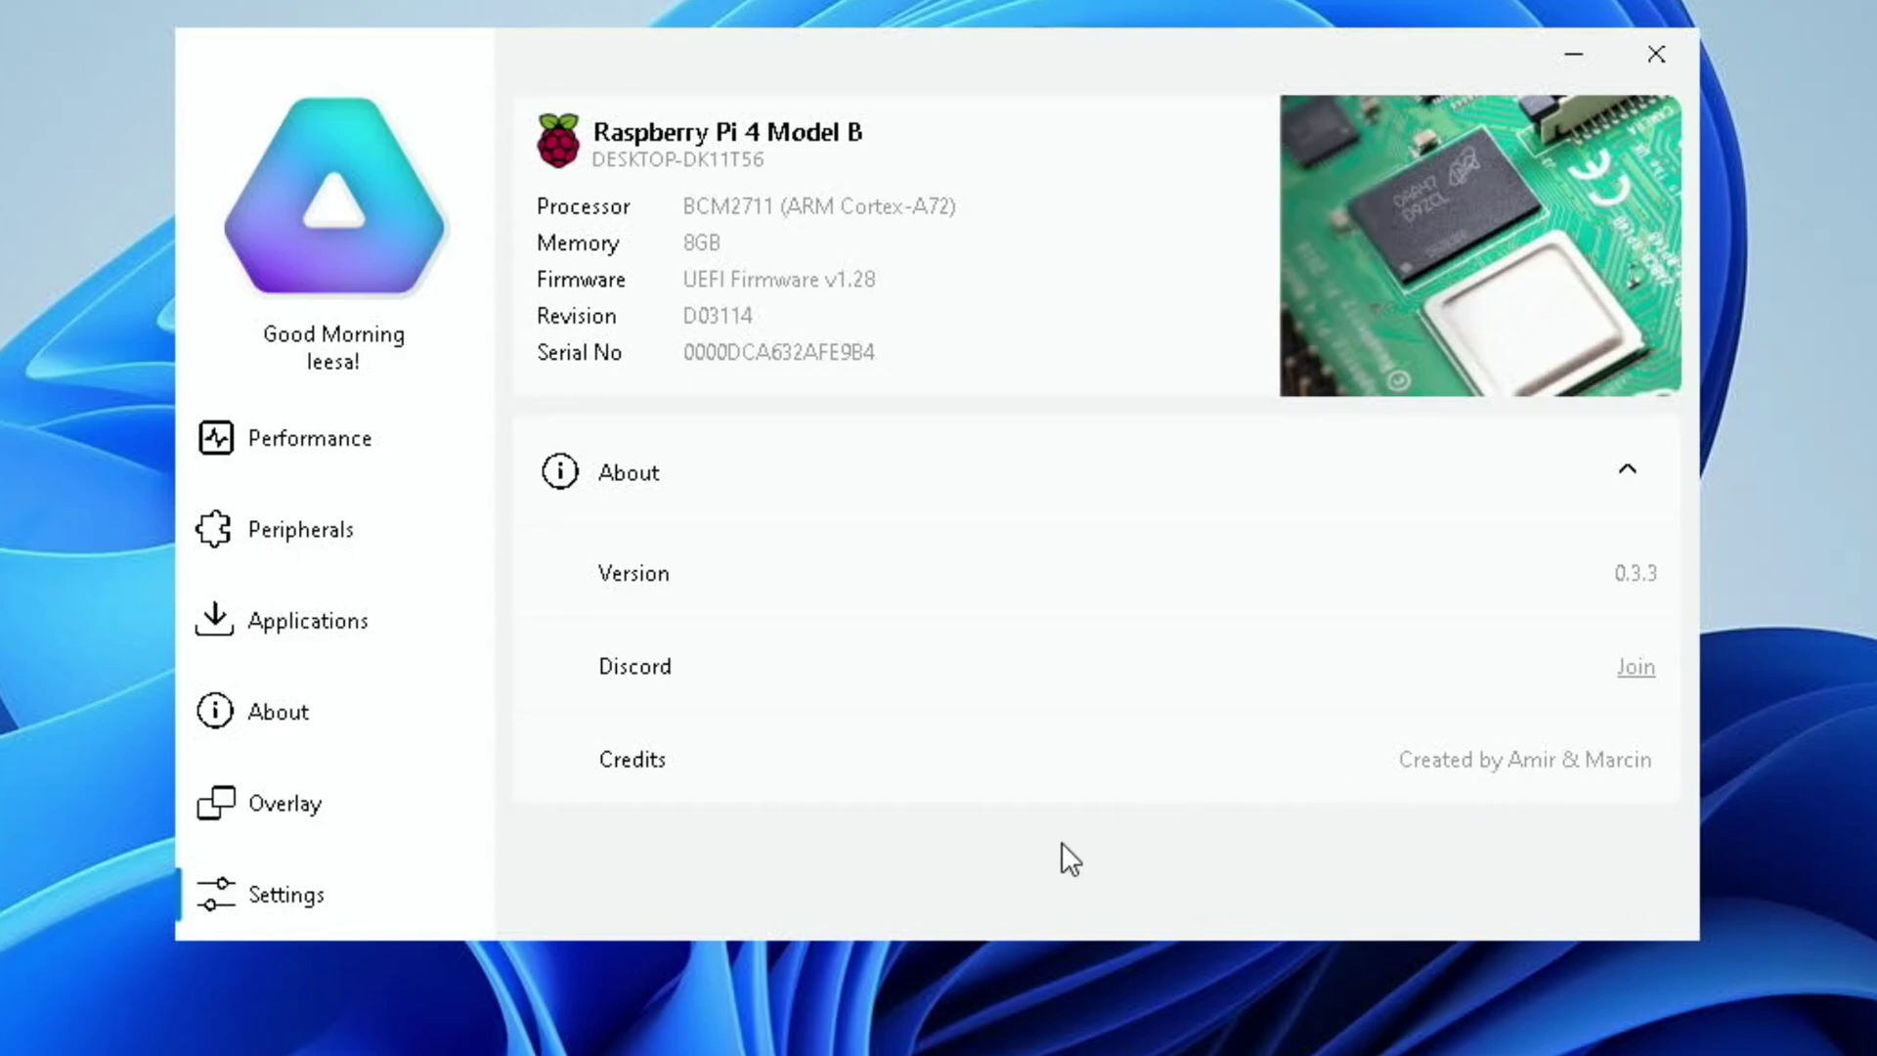
# - Collapse About, then mount the boot partition as B: and review config.txt showing 2.3GHz
pyautogui.click(342, 711)
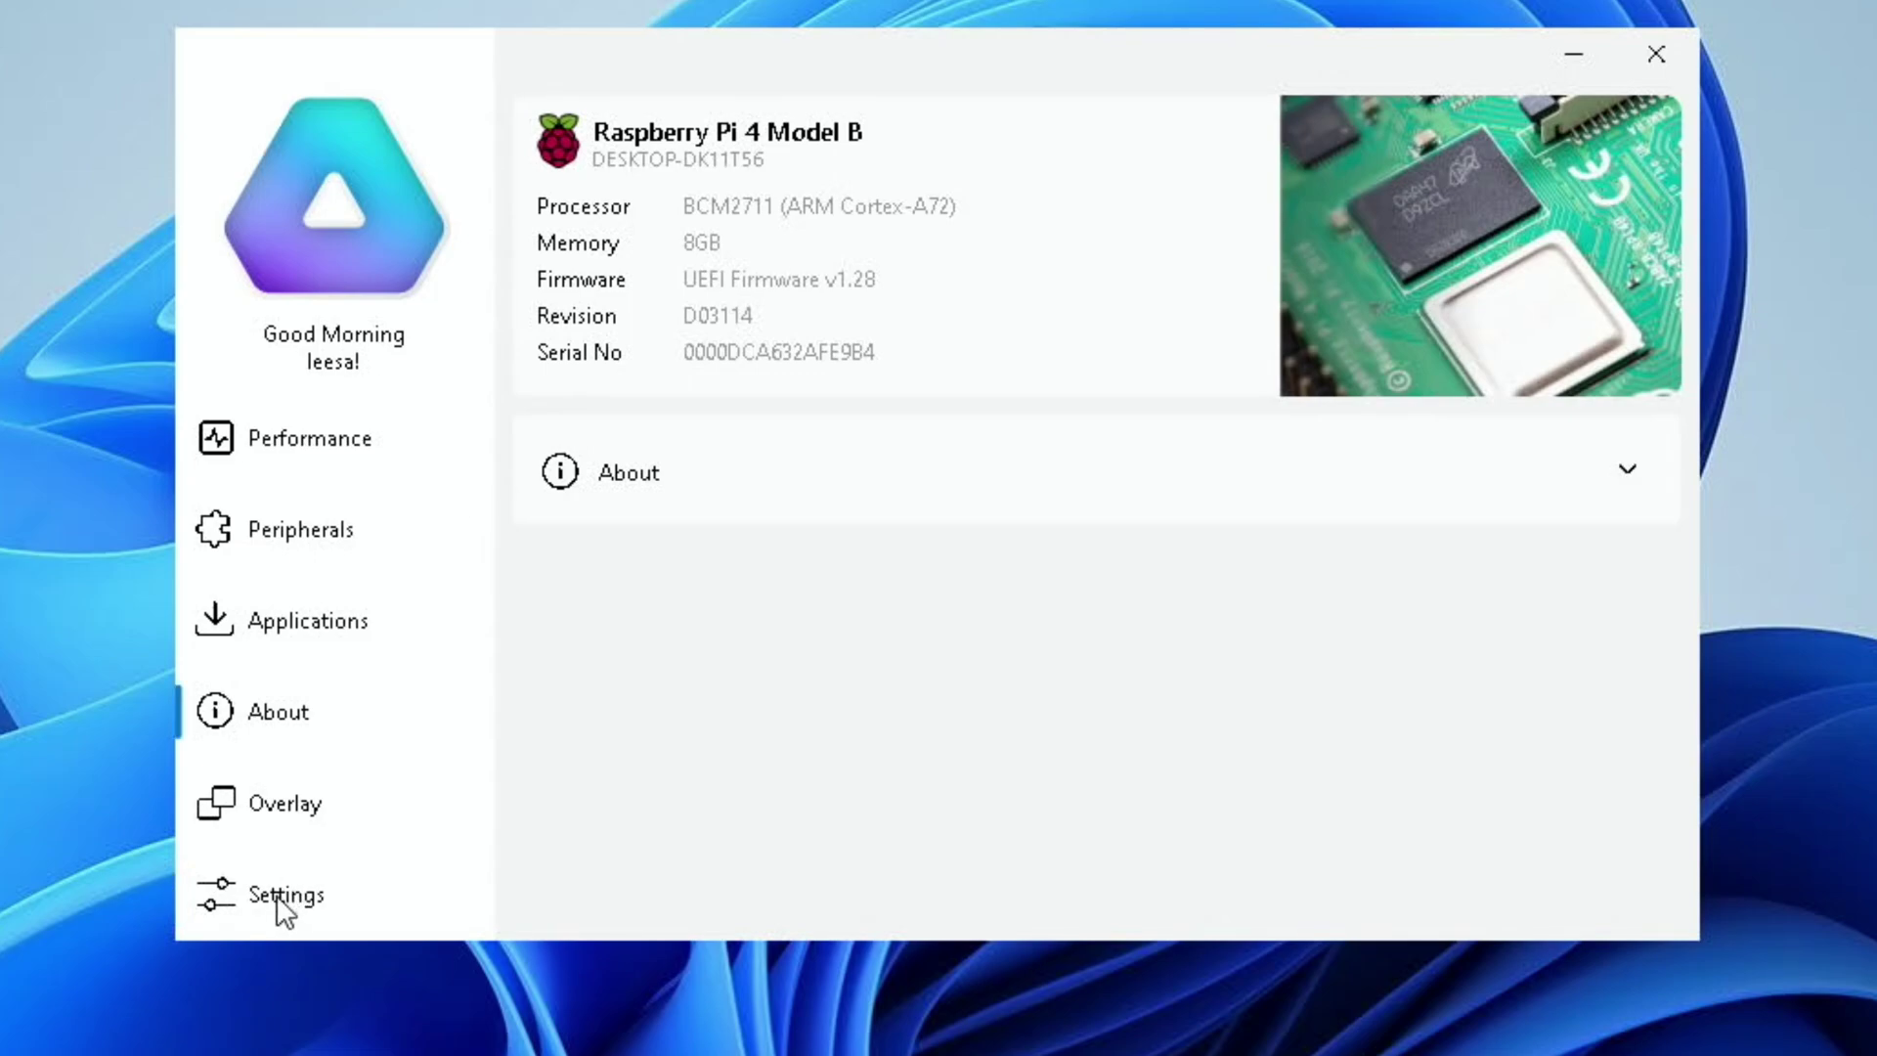
pyautogui.click(284, 904)
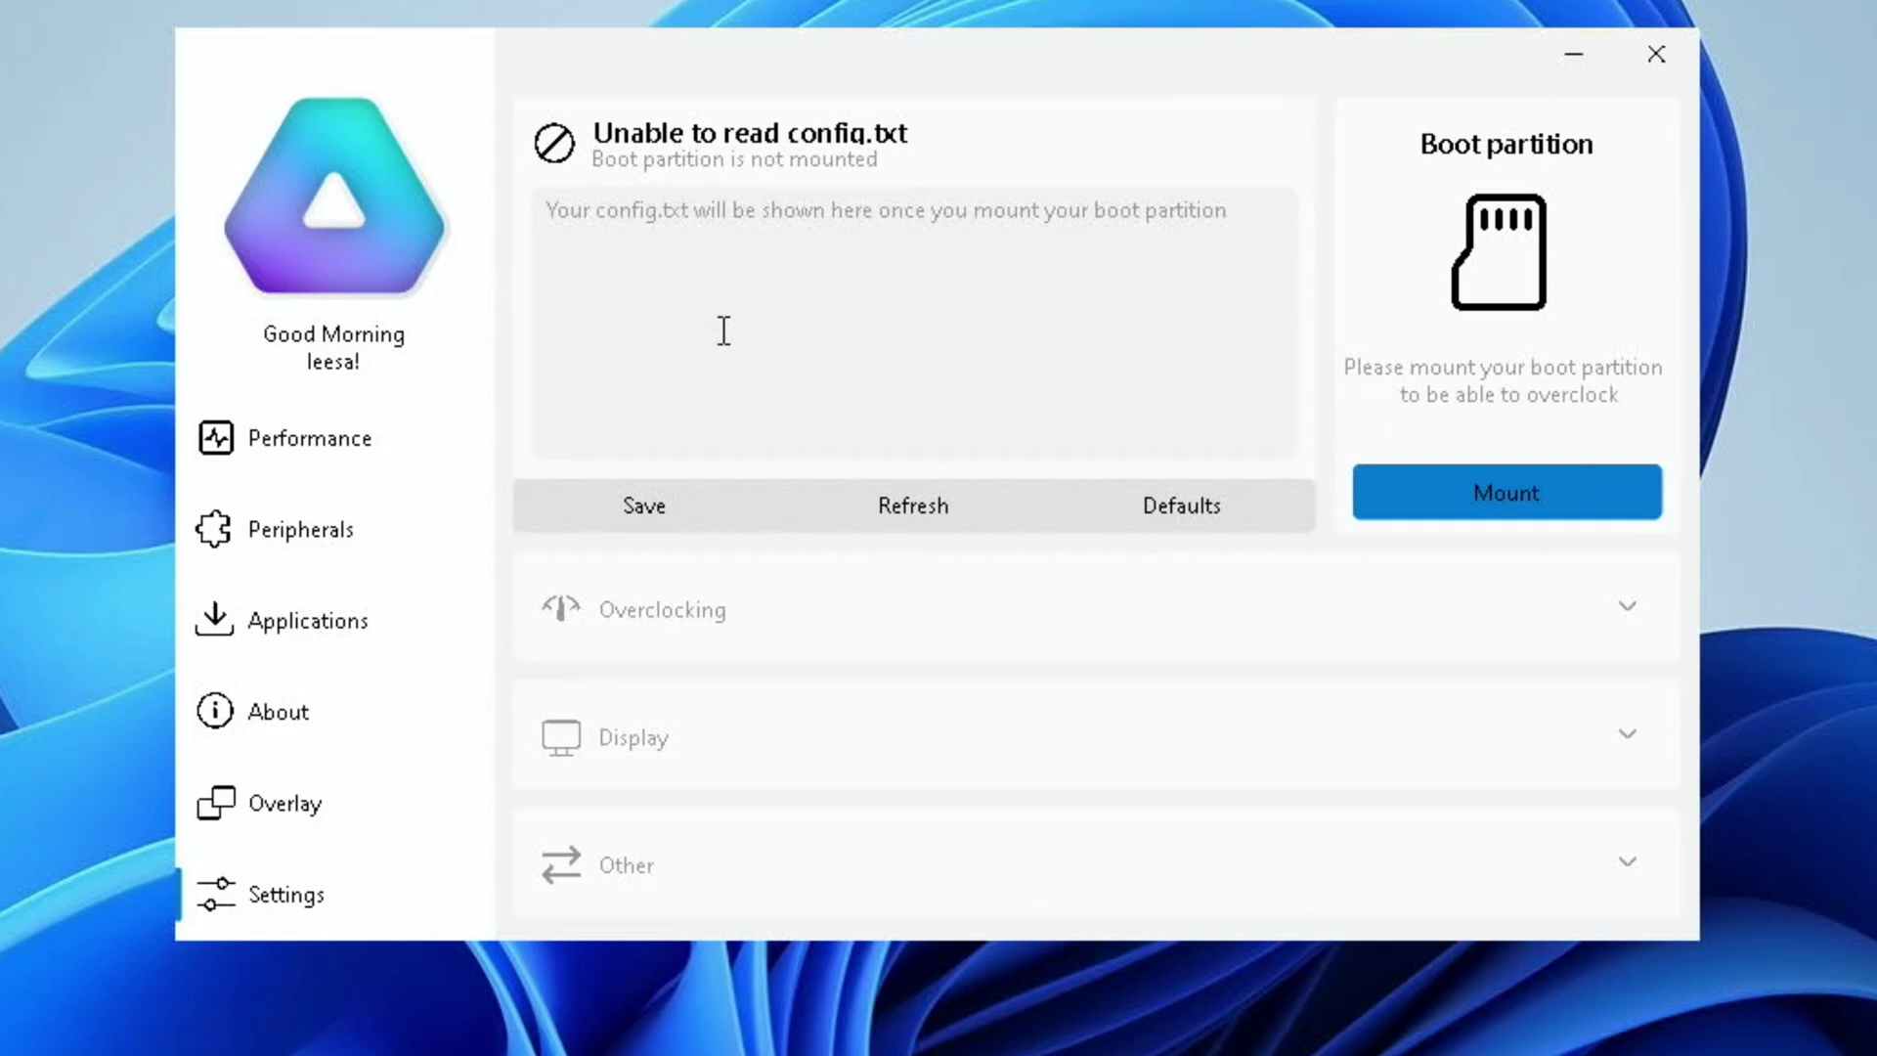
pyautogui.click(1446, 480)
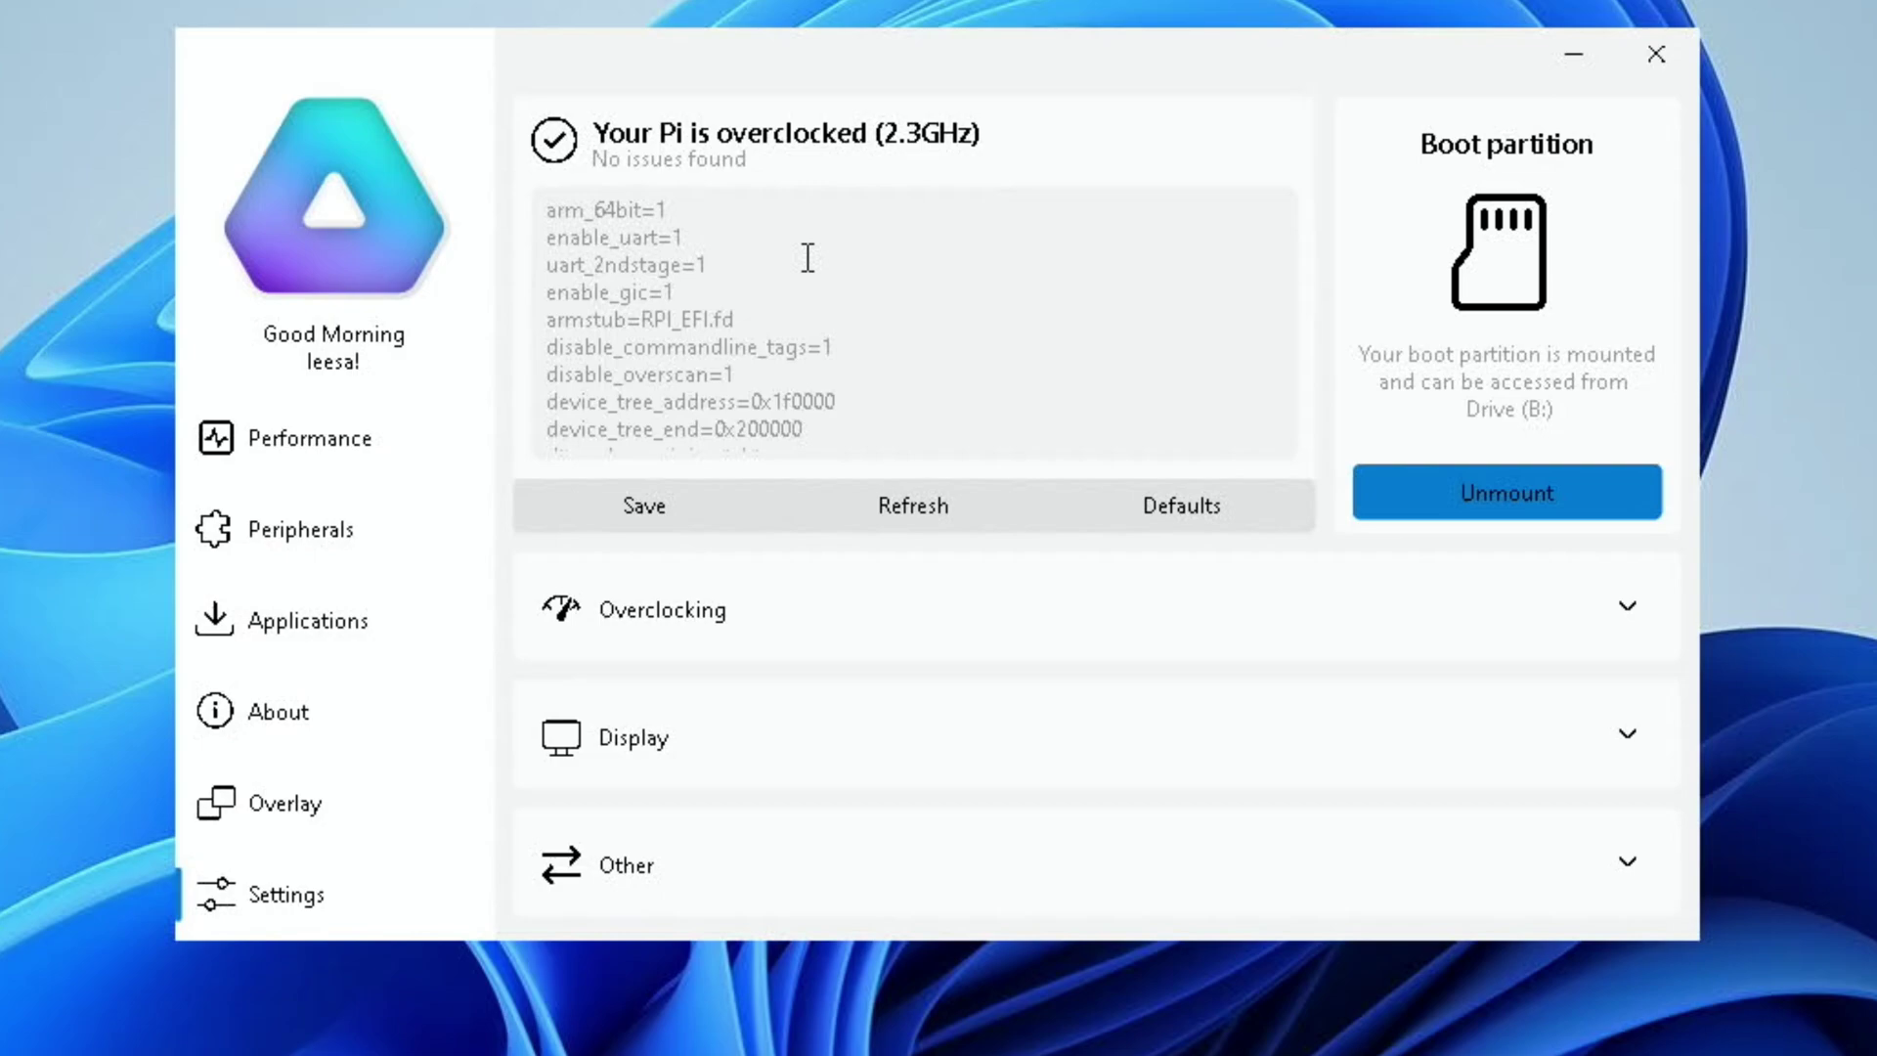
pyautogui.scroll(-3, 808, 257)
pyautogui.scroll(3, 808, 257)
pyautogui.scroll(-3, 807, 257)
pyautogui.scroll(3, 808, 257)
pyautogui.scroll(-3, 807, 257)
pyautogui.scroll(3, 807, 257)
pyautogui.scroll(-3, 808, 258)
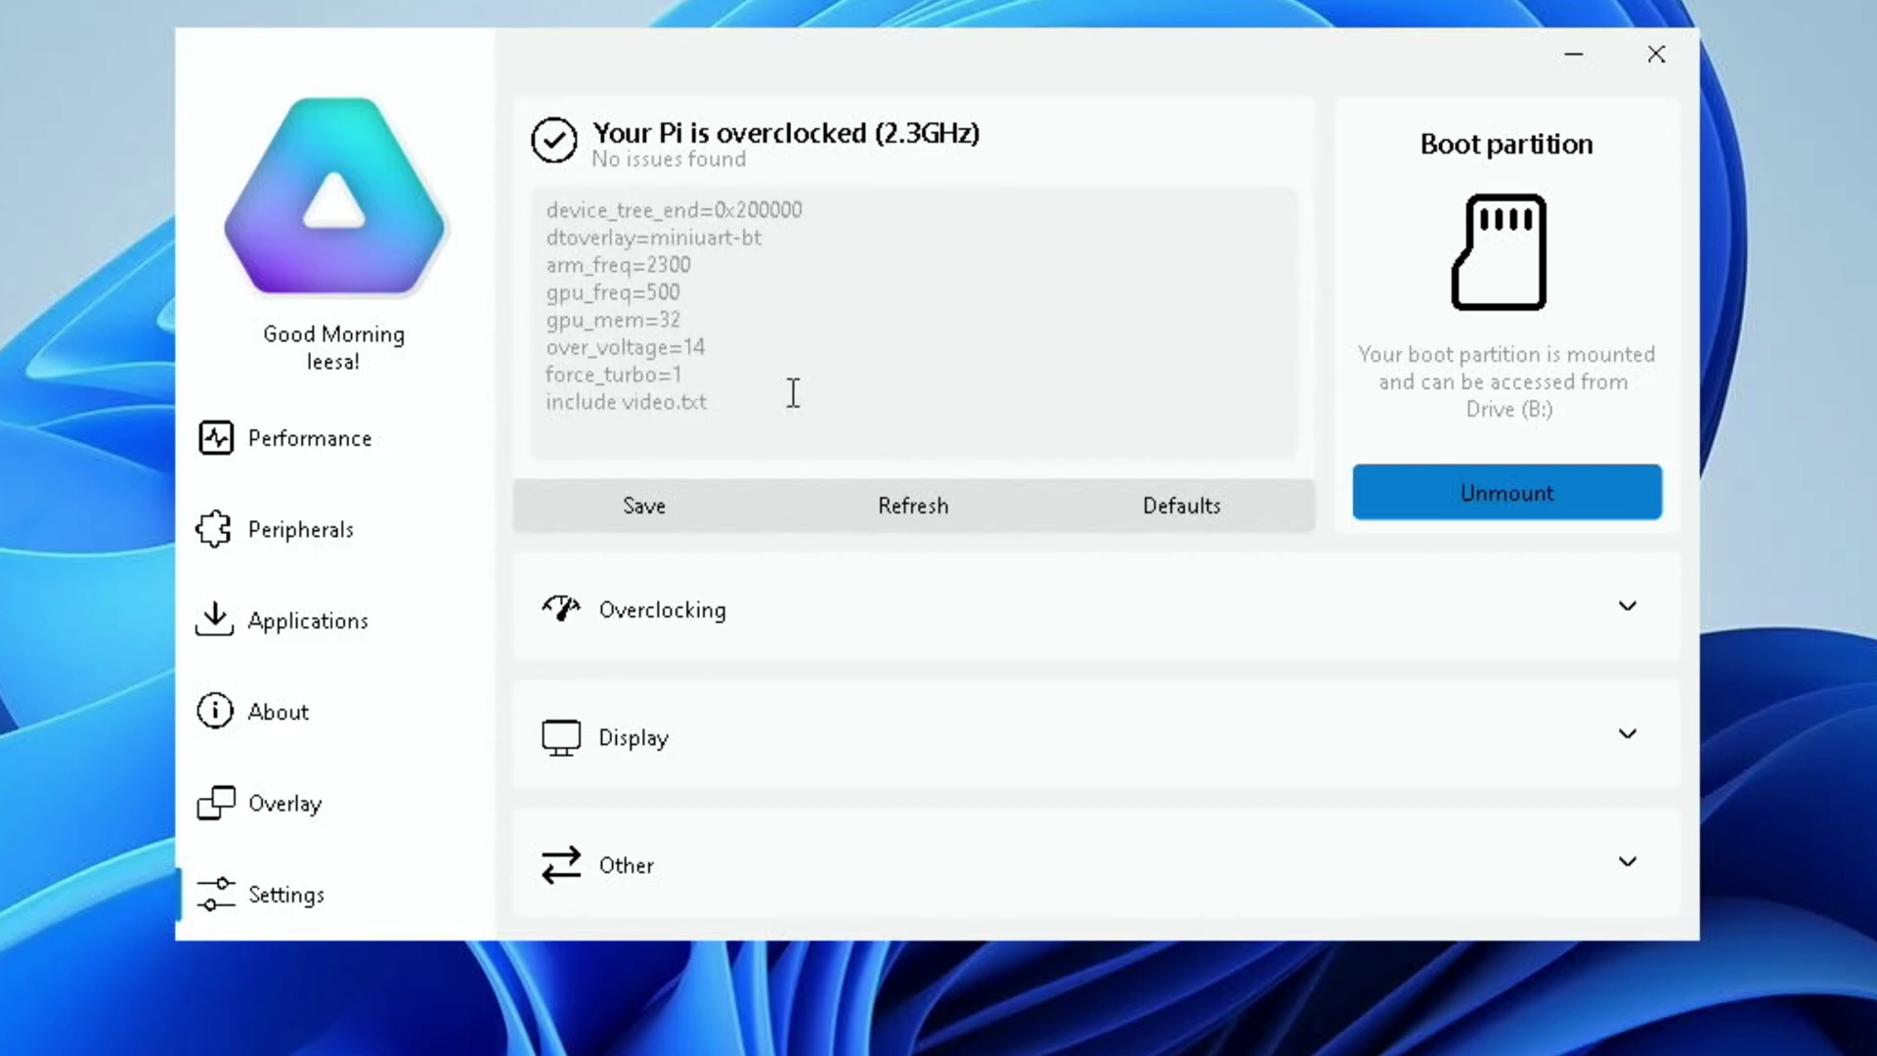
# - Expand Overclocking and drag the CPU Frequency slider from 2.3GHz to 2.4GHz
pyautogui.click(775, 614)
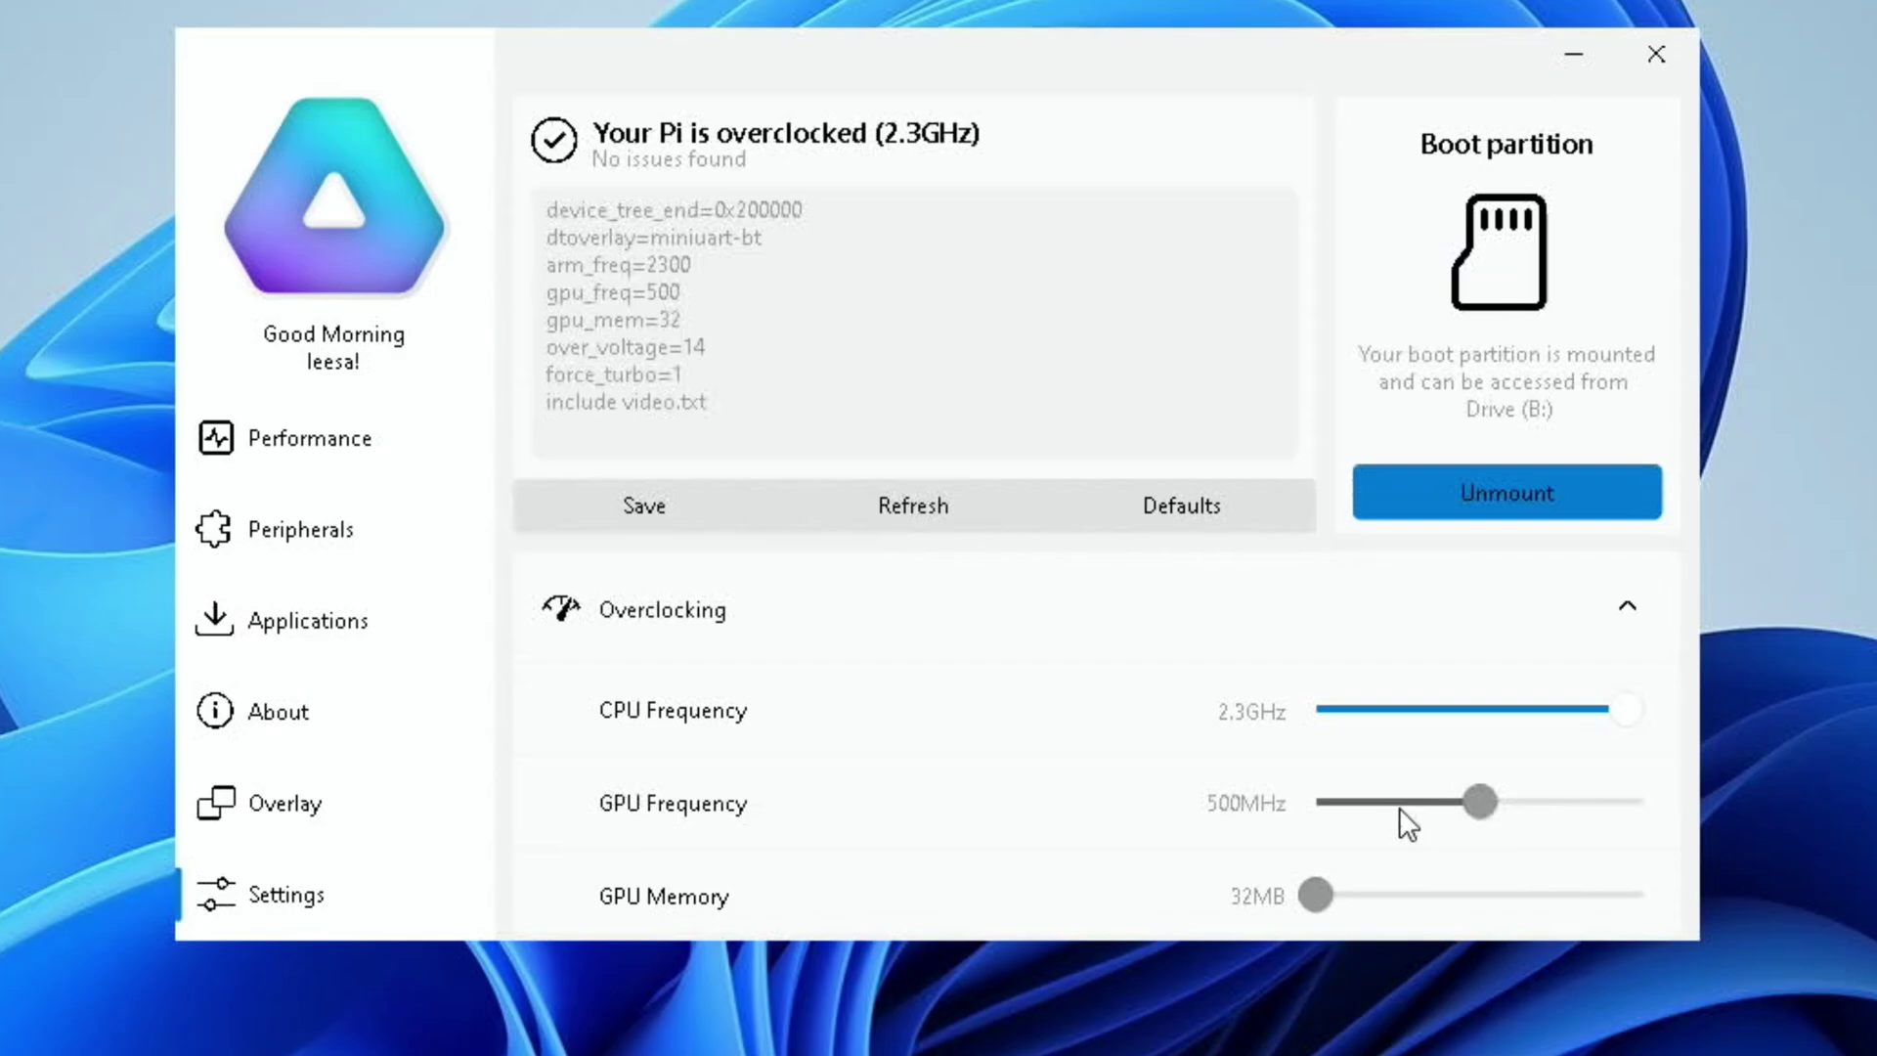
pyautogui.scroll(-5, 1399, 806)
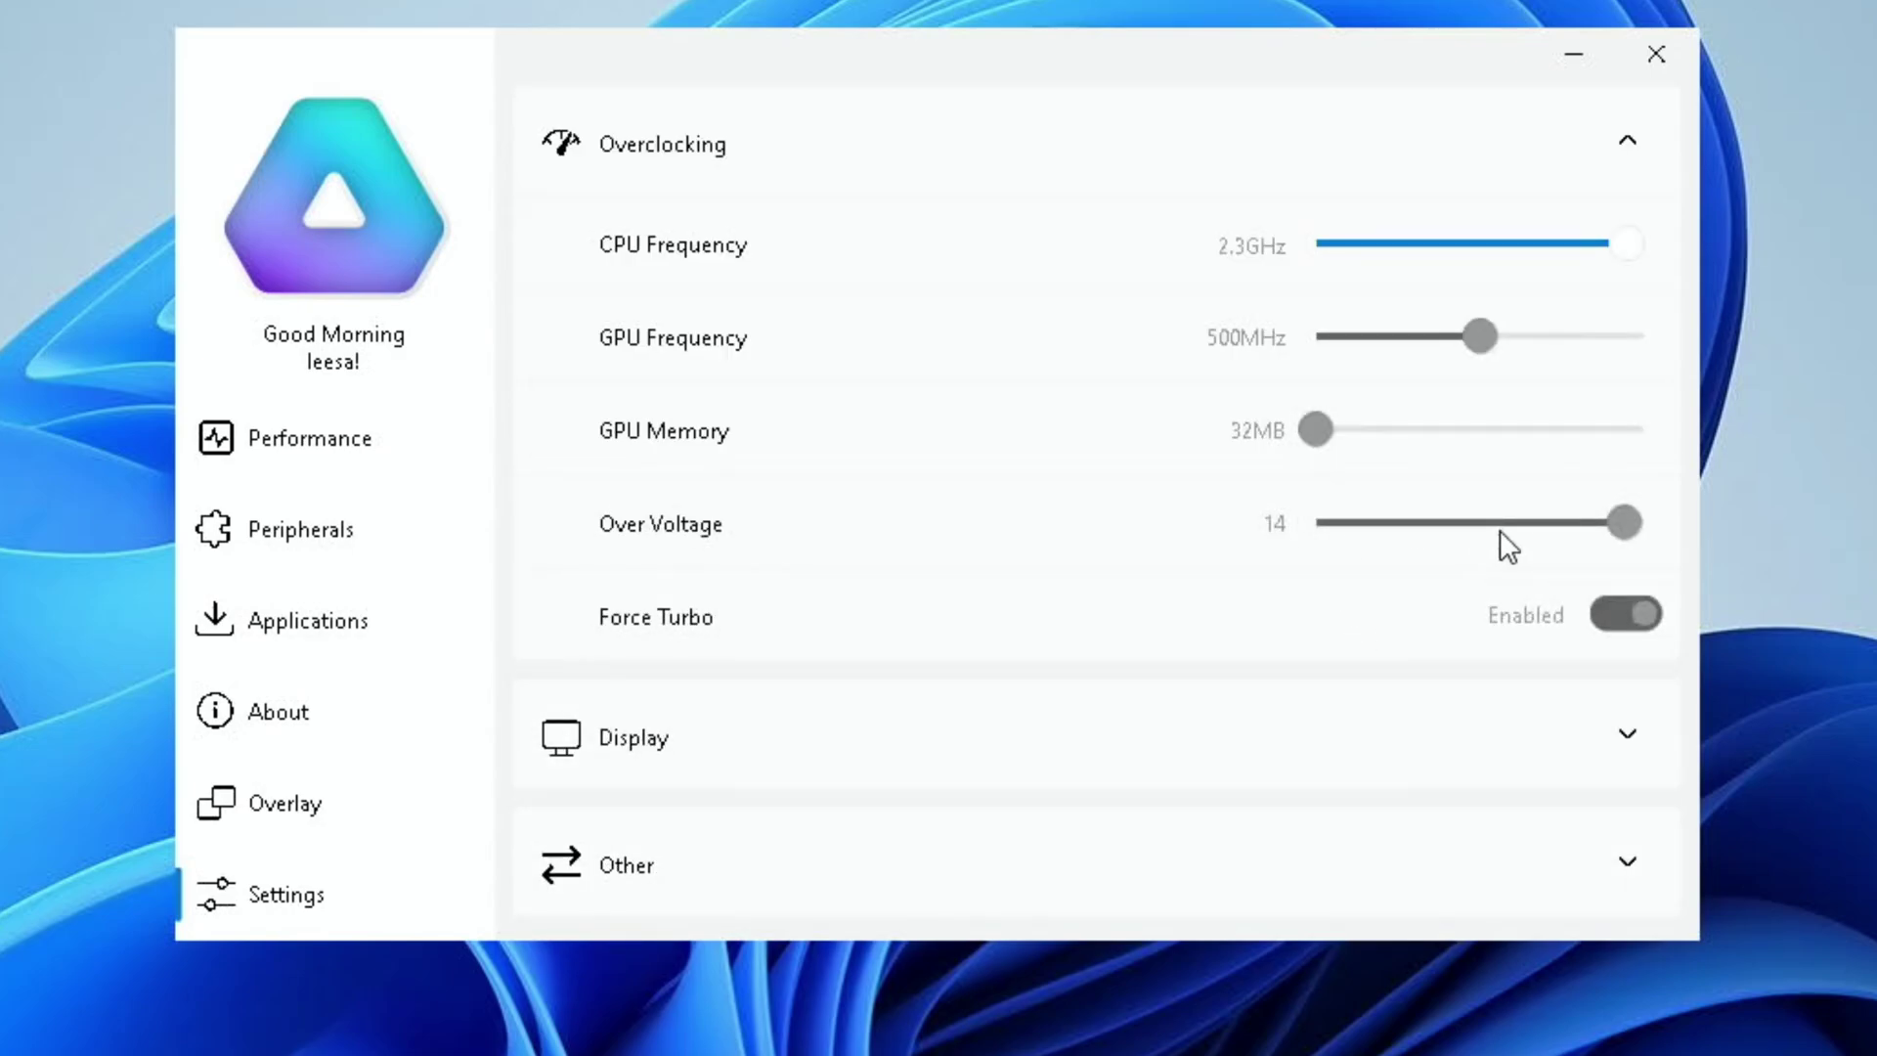
pyautogui.moveTo(1640, 252)
pyautogui.mouseDown()
pyautogui.moveTo(1465, 276)
pyautogui.moveTo(1649, 258)
pyautogui.mouseUp()
# - Expand Display to show 1920x1080 with Overscan and Hotplug disabled, then expand Other
pyautogui.click(1411, 768)
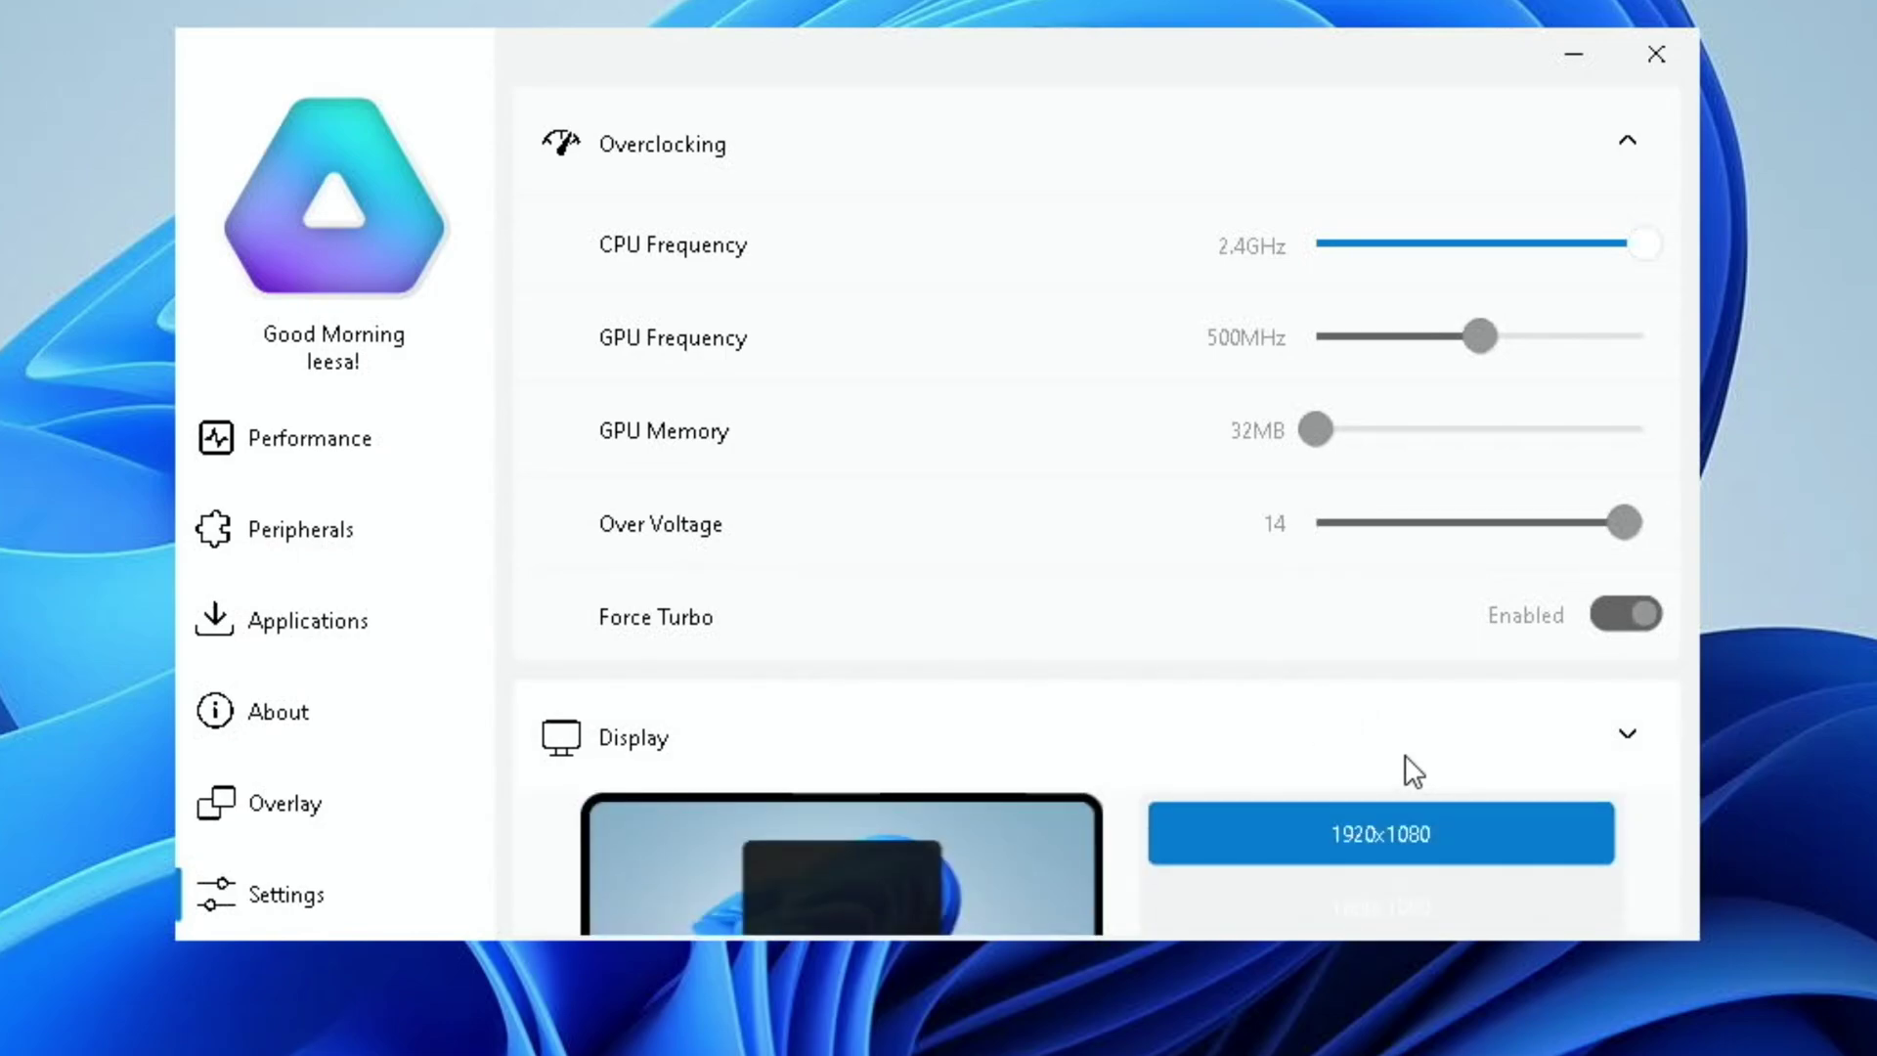
pyautogui.scroll(-5, 1411, 768)
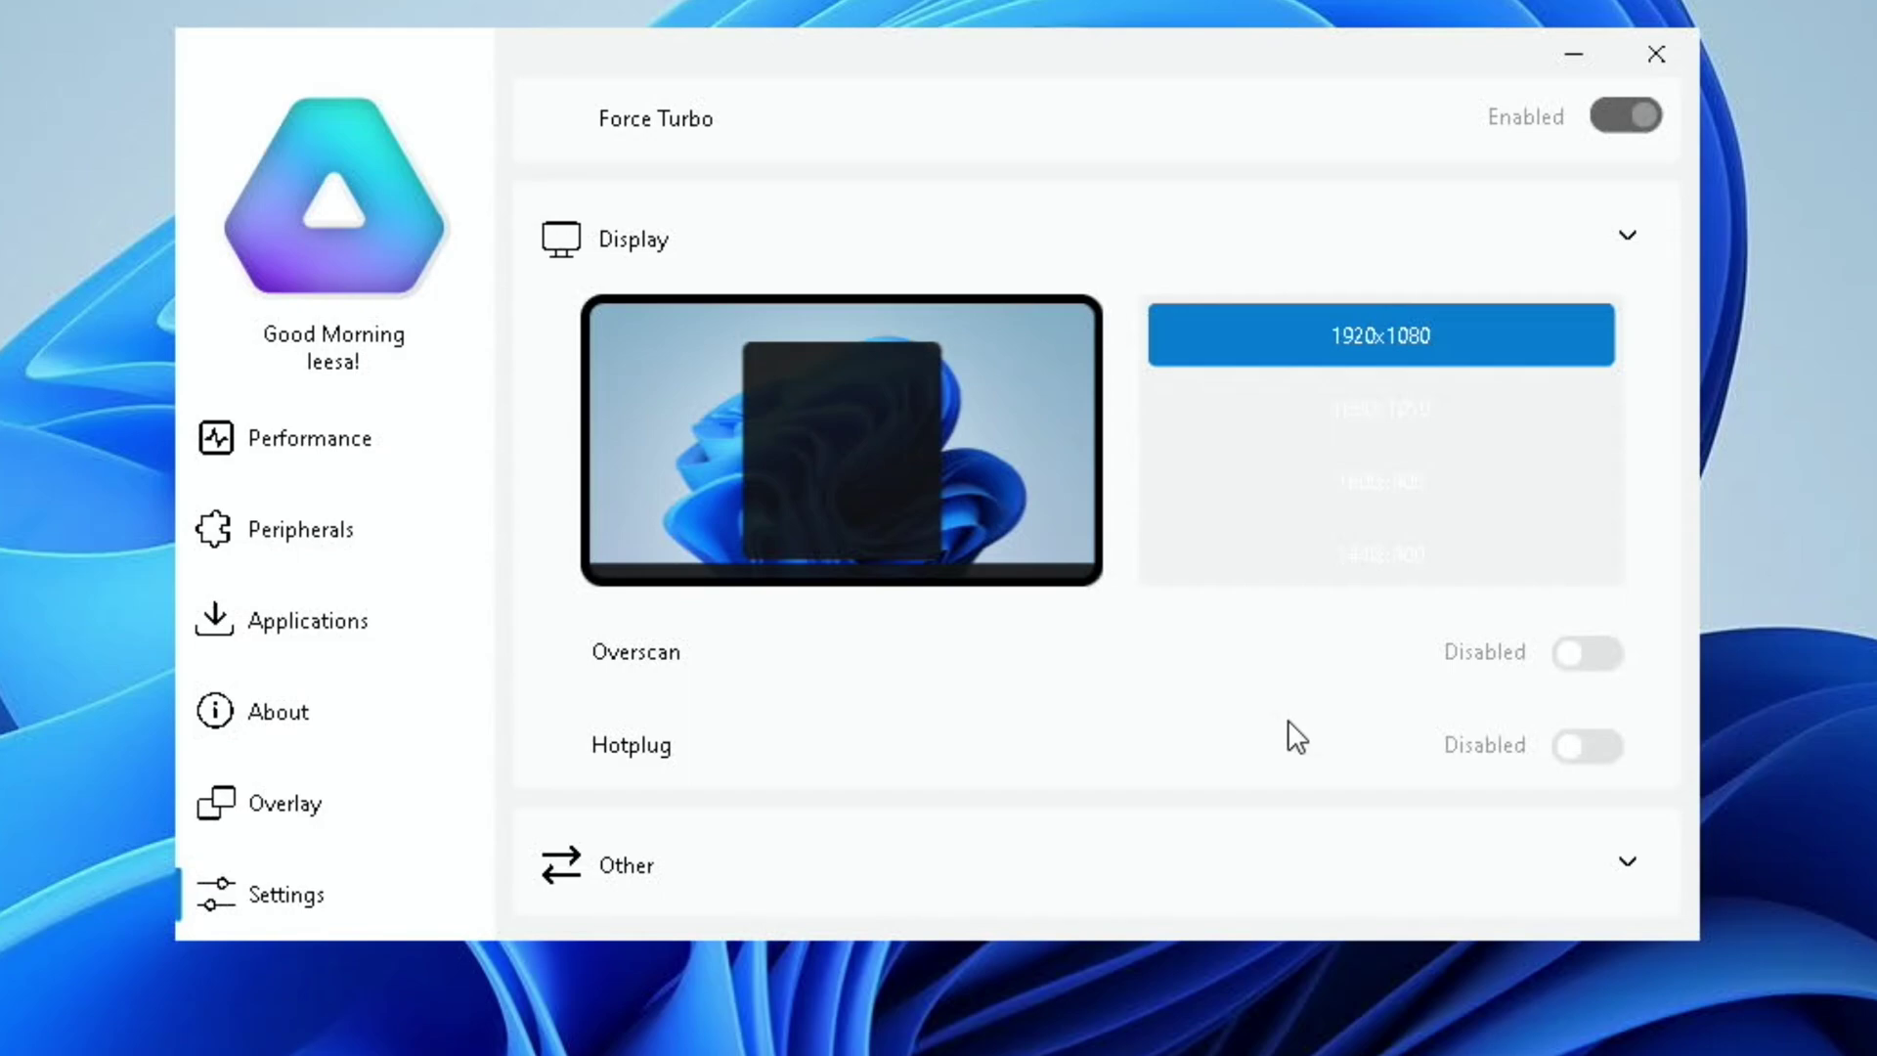
pyautogui.click(1282, 862)
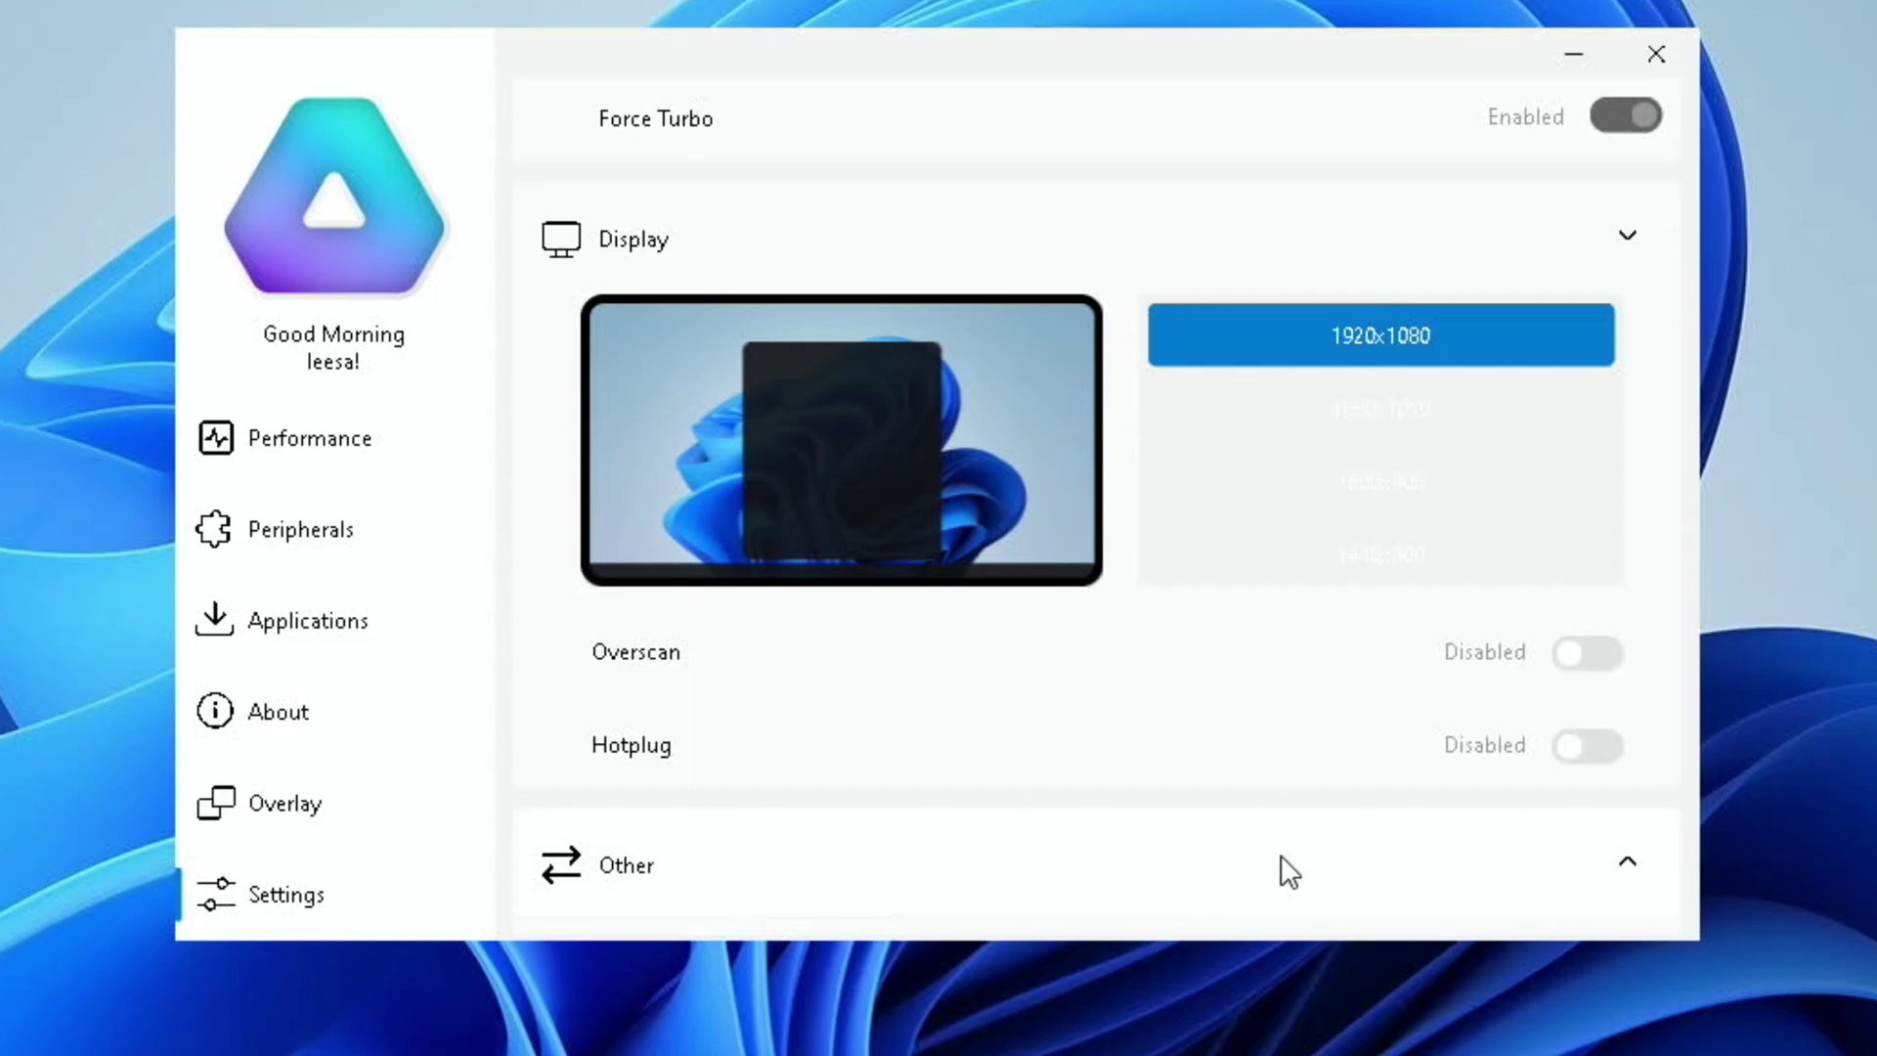